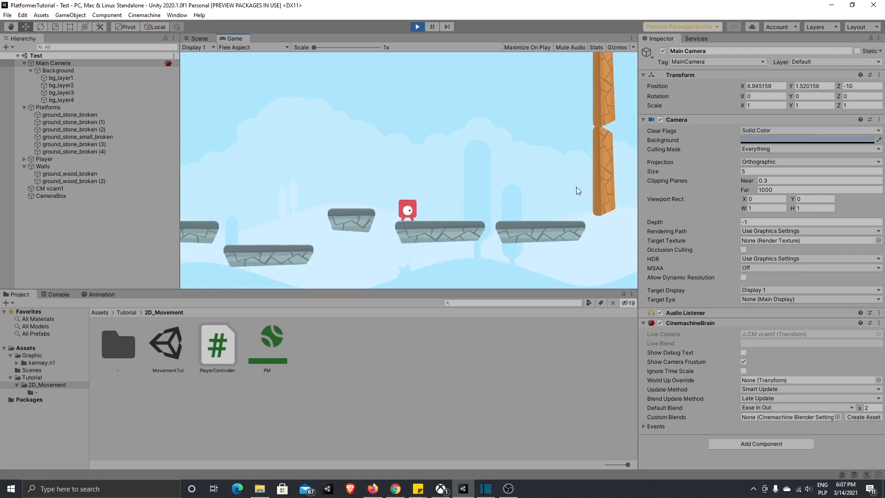
- Play-test the finished camera follow by moving the player back and forth and jumping across the platforms
key(a)
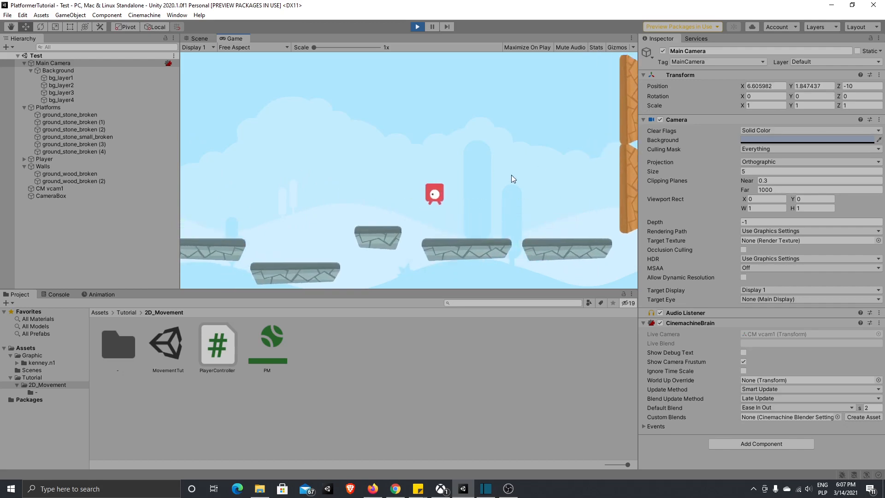
key(space)
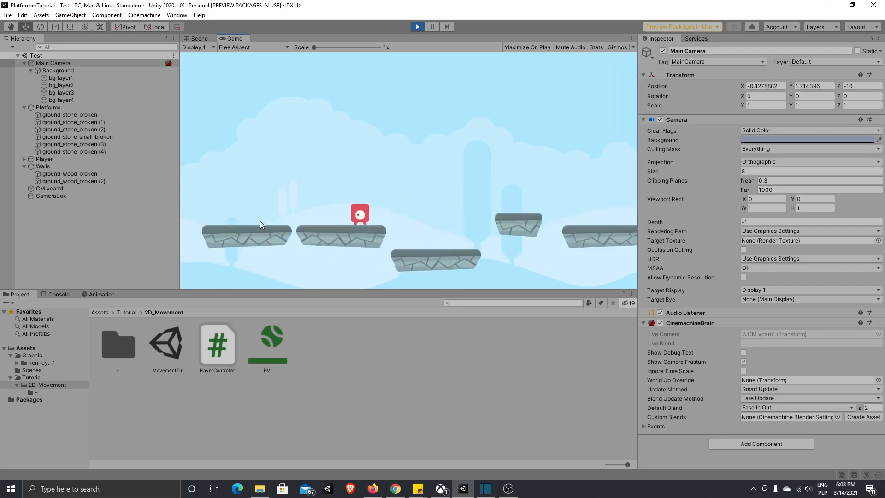
key(d)
key(space)
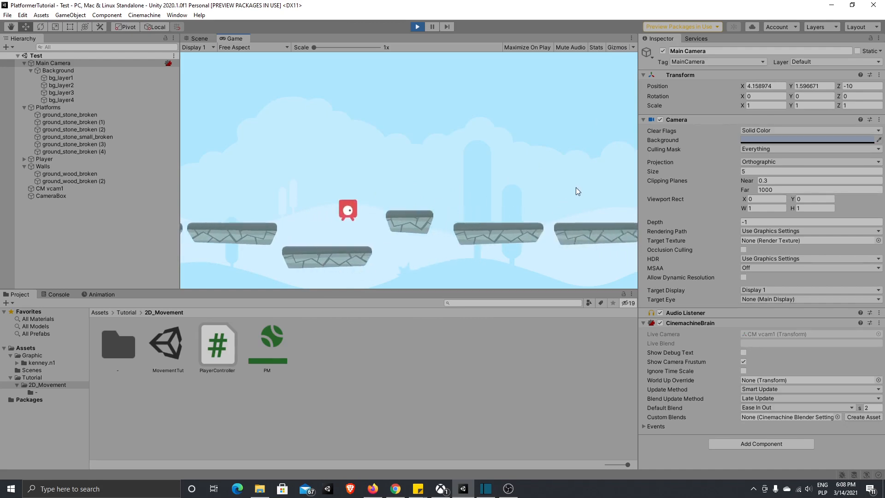
key(space)
key(d)
key(space)
key(a)
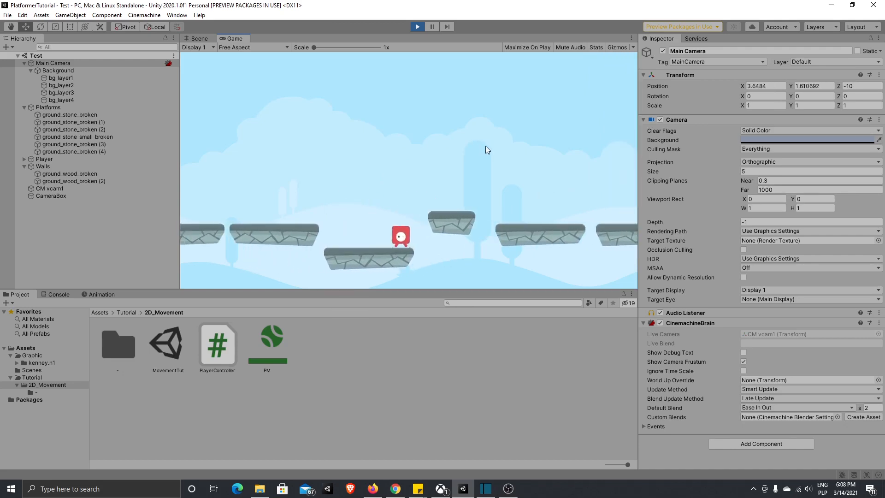
key(space)
key(d)
key(space)
key(a)
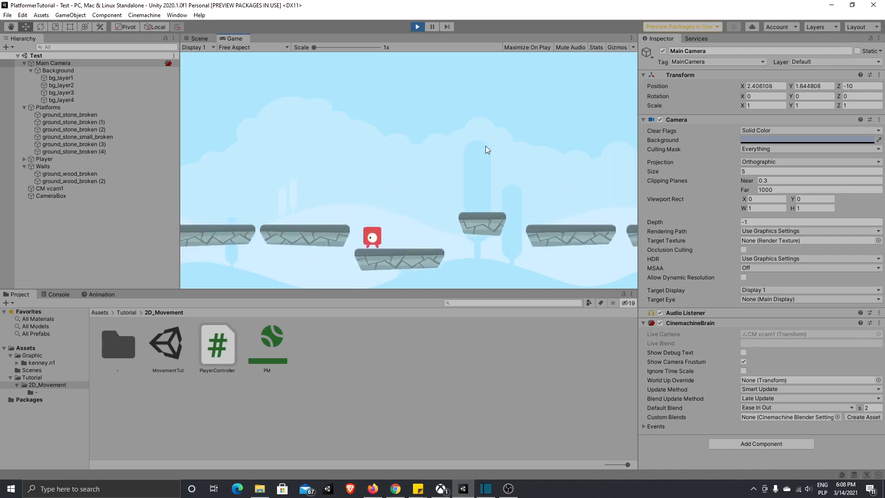
key(space)
key(d)
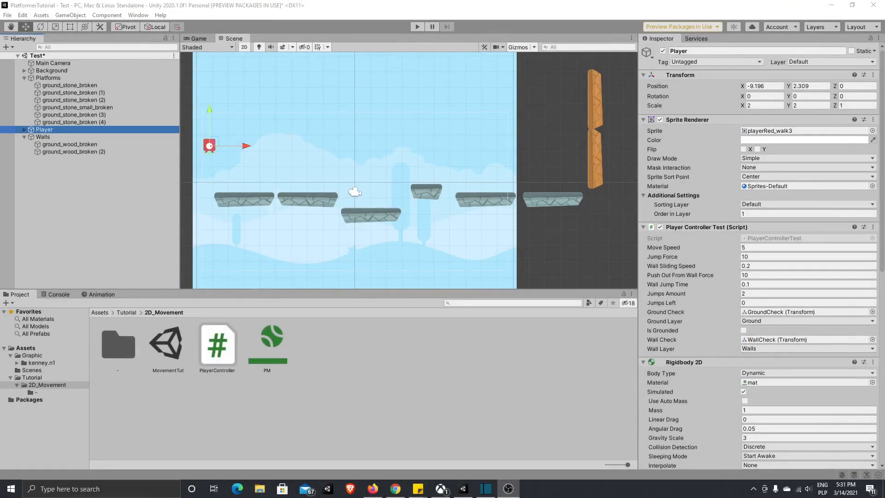
- Find Cinemachine in the Package Manager's Unity Registry, install version 2.6.3 and close the Package Manager
click(132, 16)
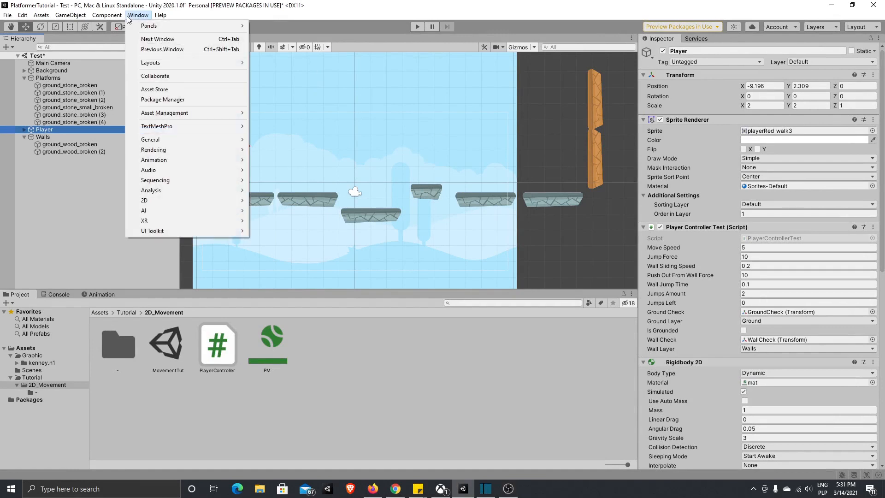
click(211, 98)
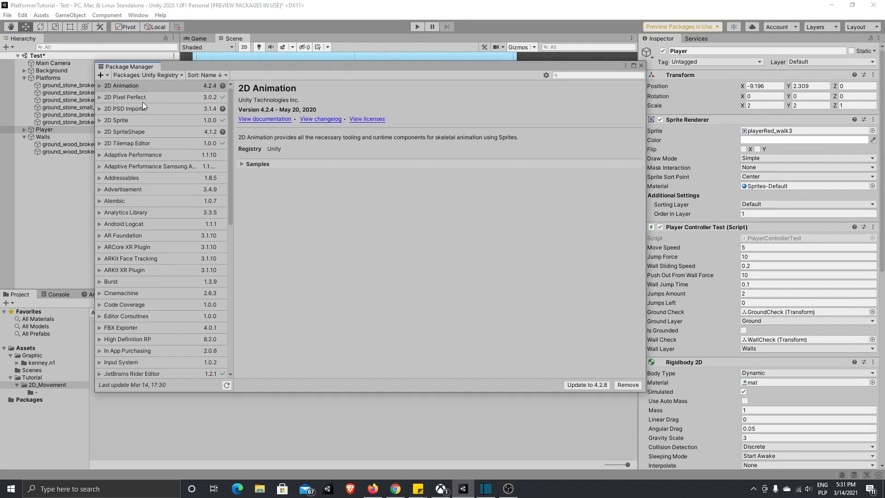
click(177, 81)
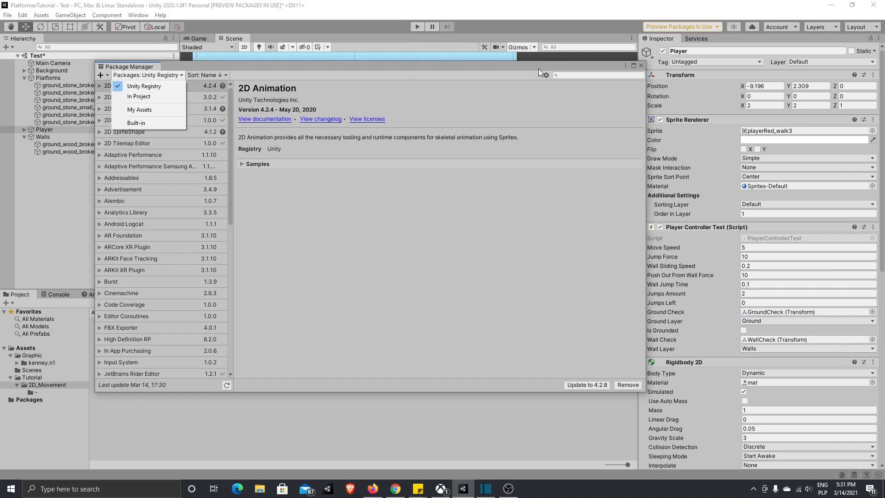
click(576, 76)
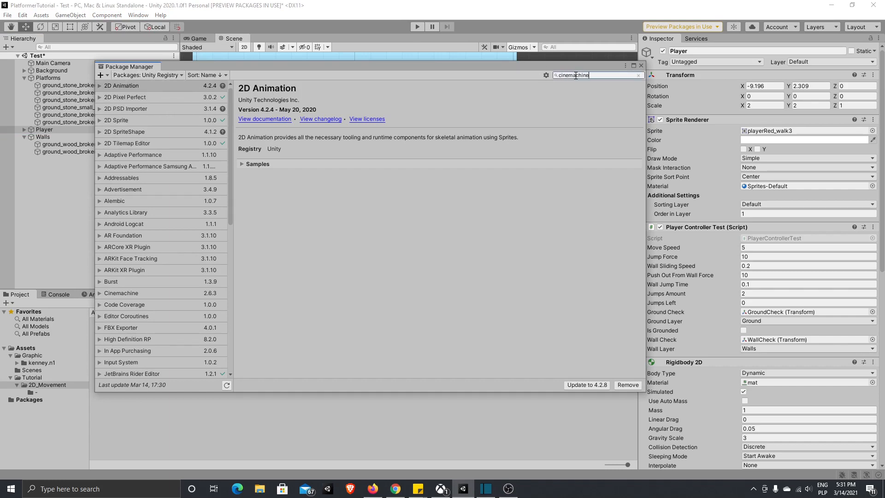
click(100, 86)
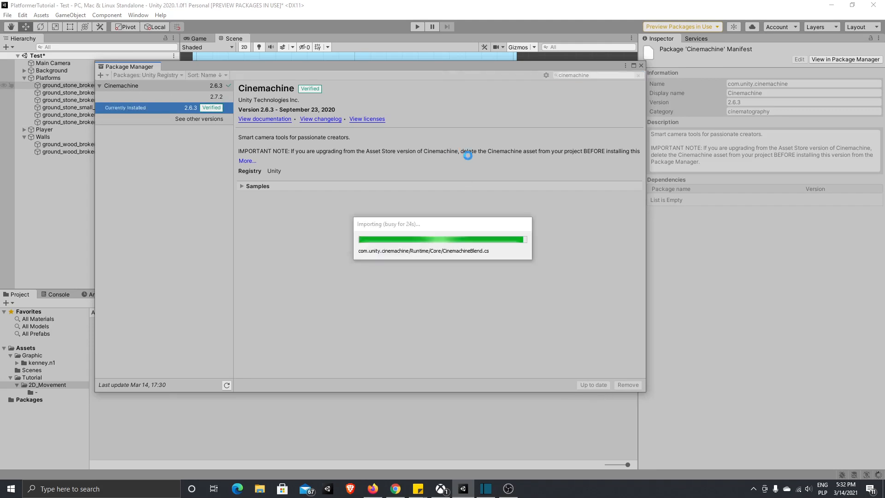
click(642, 66)
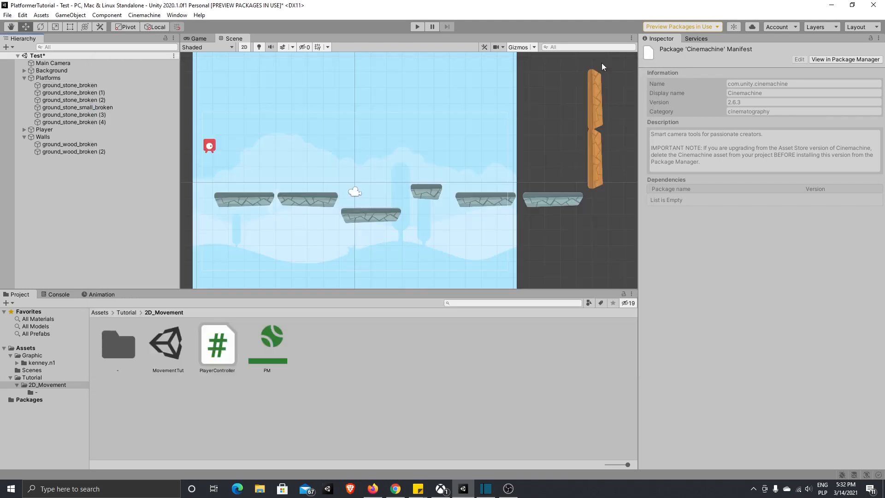
- Create a Cinemachine 2D camera and assign the Player object as its Follow target
click(142, 17)
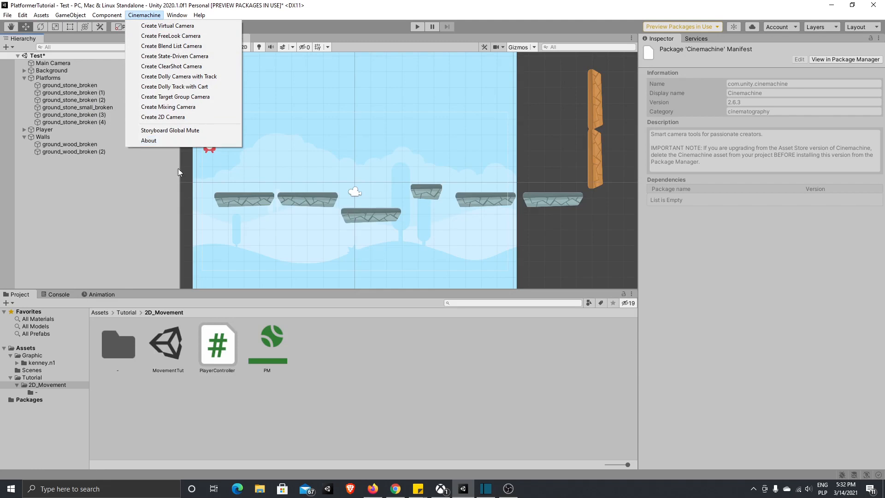
click(157, 120)
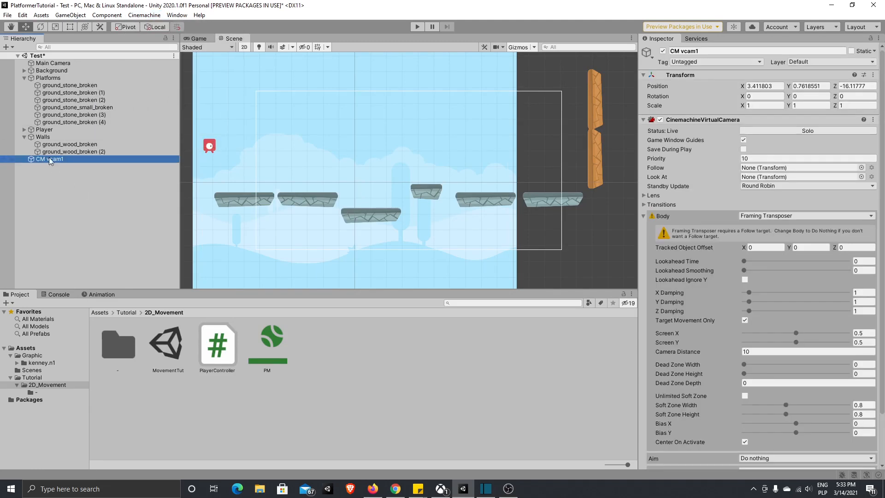
click(63, 63)
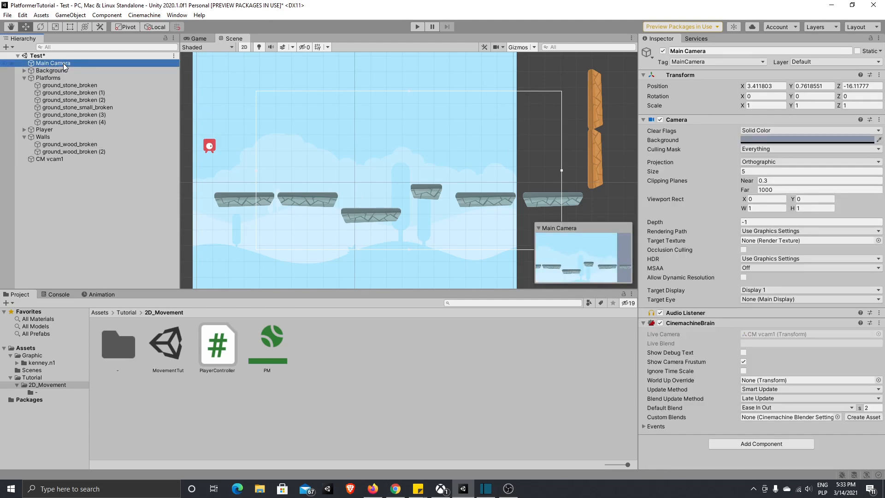
click(121, 160)
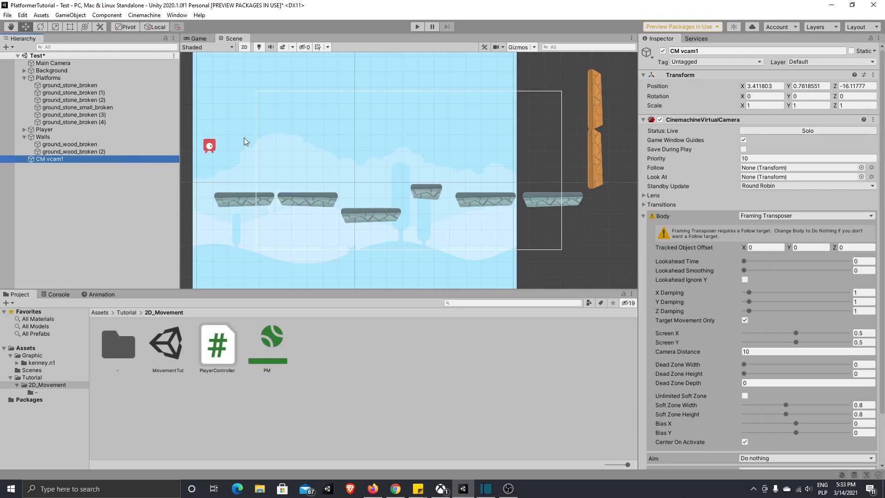
scroll(795, 277, down, 3)
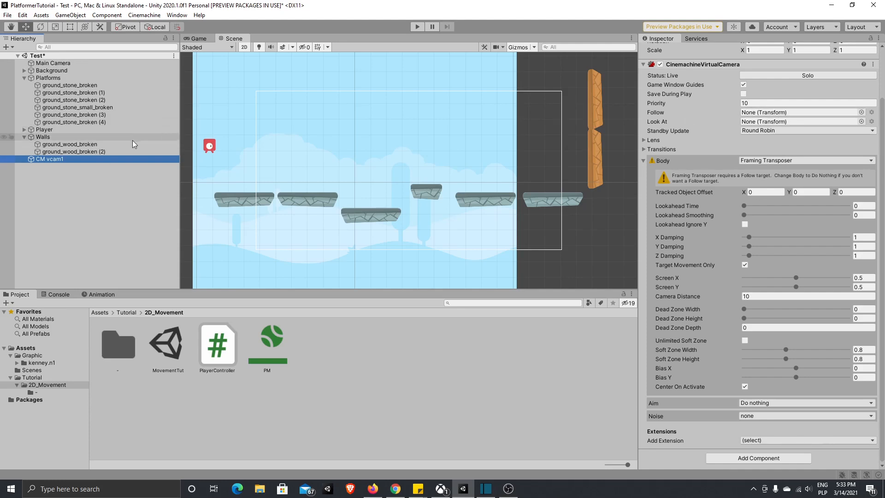
drag(47, 131, 765, 116)
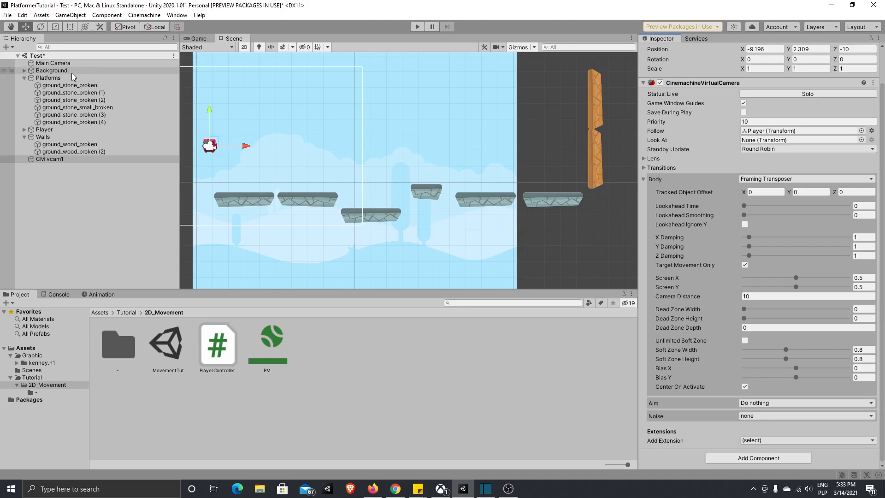
- Make Background a child of Main Camera and set its X and Y position to 0
mouse_move(69, 71)
mouse_down()
mouse_move(85, 85)
mouse_move(84, 63)
mouse_up()
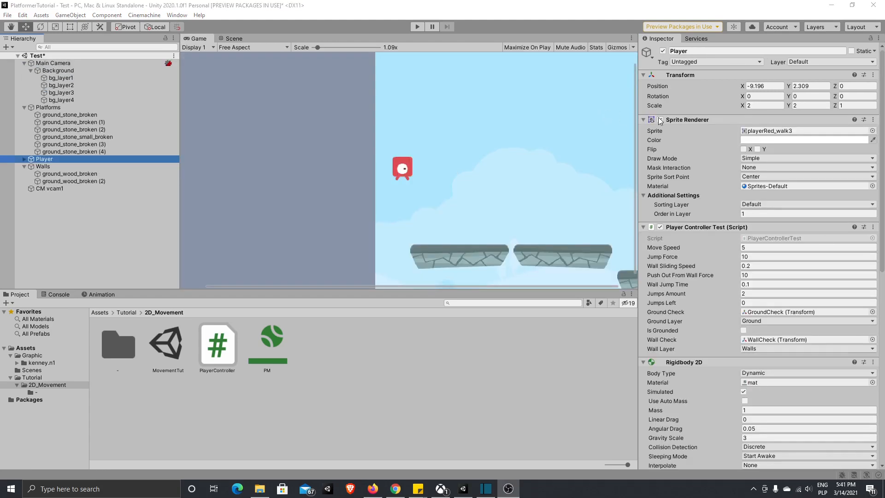
click(767, 86)
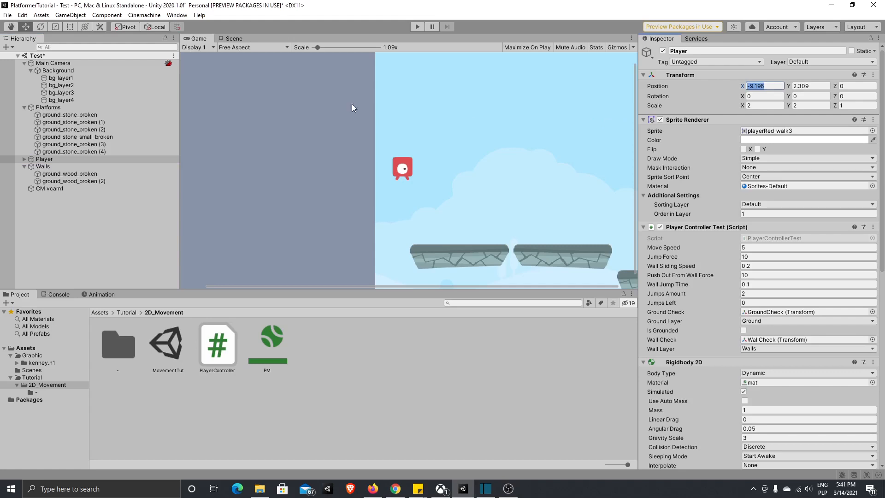
click(58, 70)
click(765, 86)
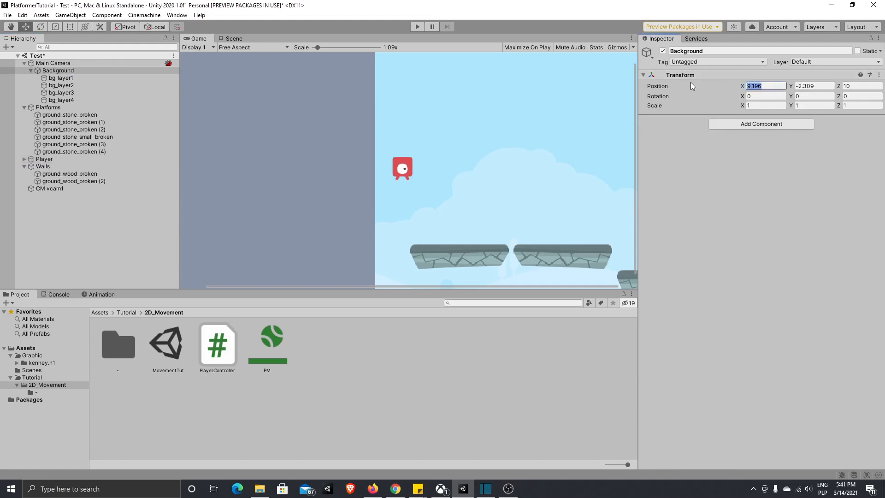
text(0)
key(Tab)
text(0)
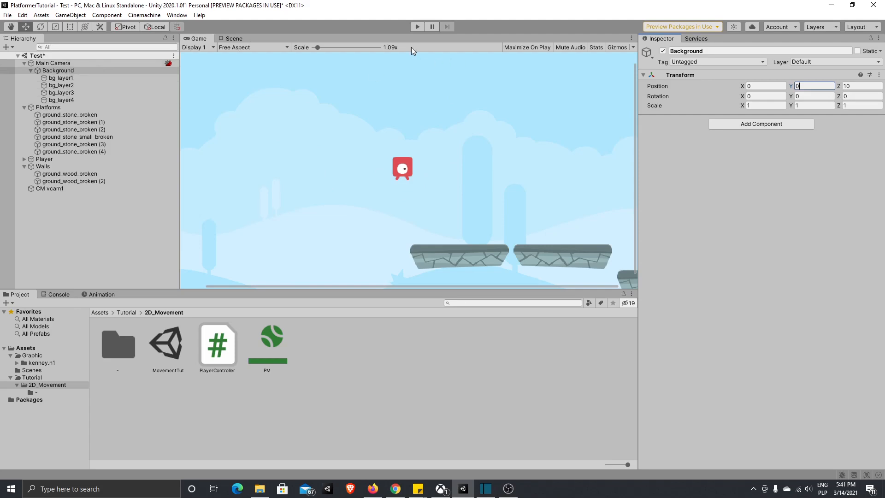
- Run the scene, move the player back and forth to check the camera follow, and stop it
click(418, 27)
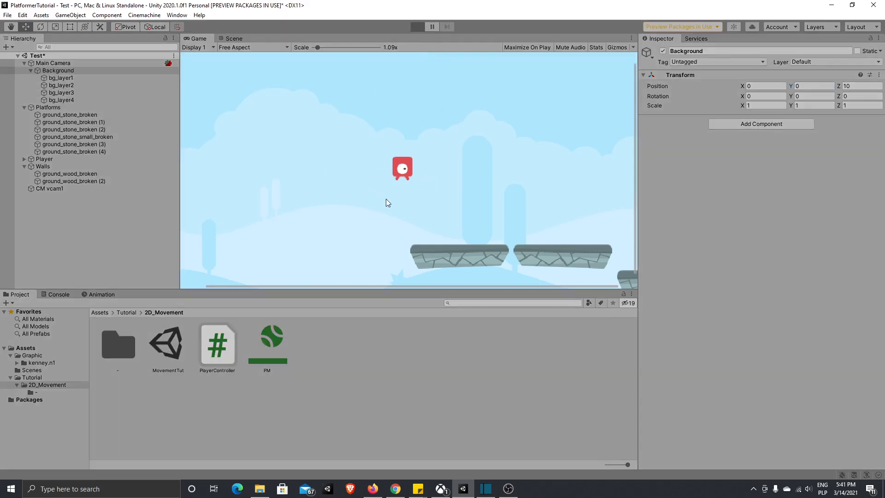
key(d)
key(a)
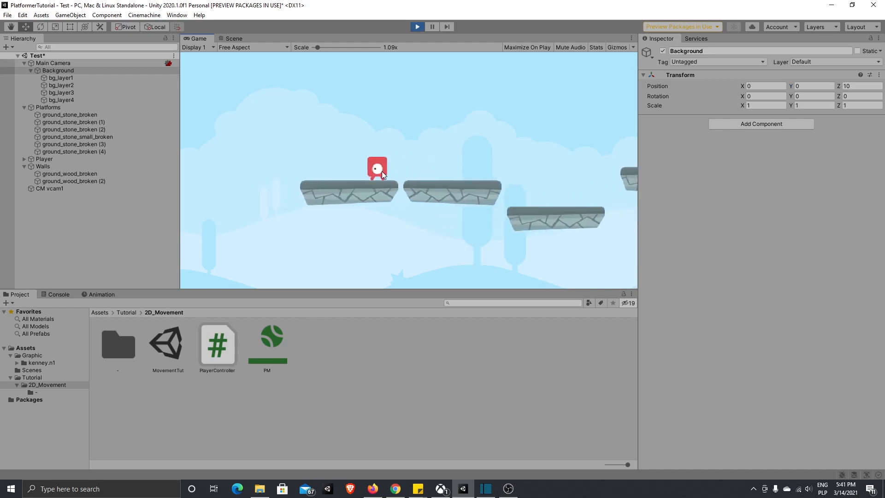
key(d)
click(418, 27)
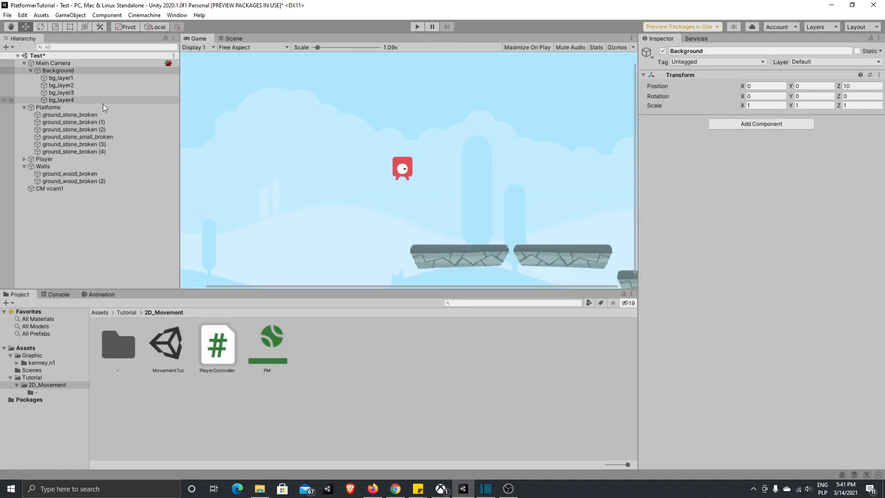
- Set the Interpolate option of the Player's Rigidbody 2D to Interpolate
click(103, 159)
scroll(788, 232, down, 5)
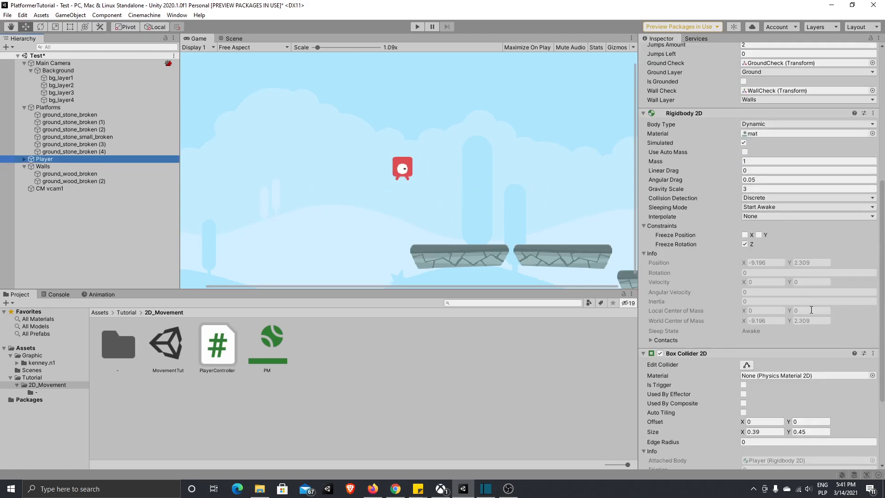
click(792, 216)
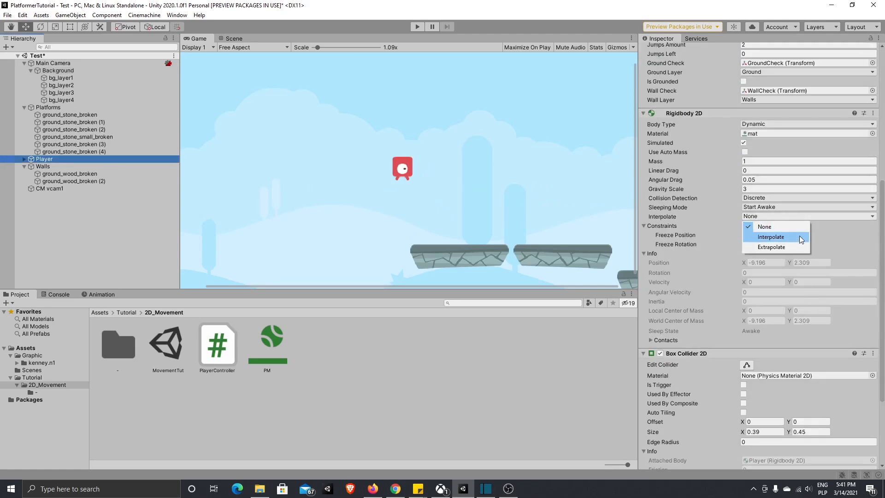
click(800, 239)
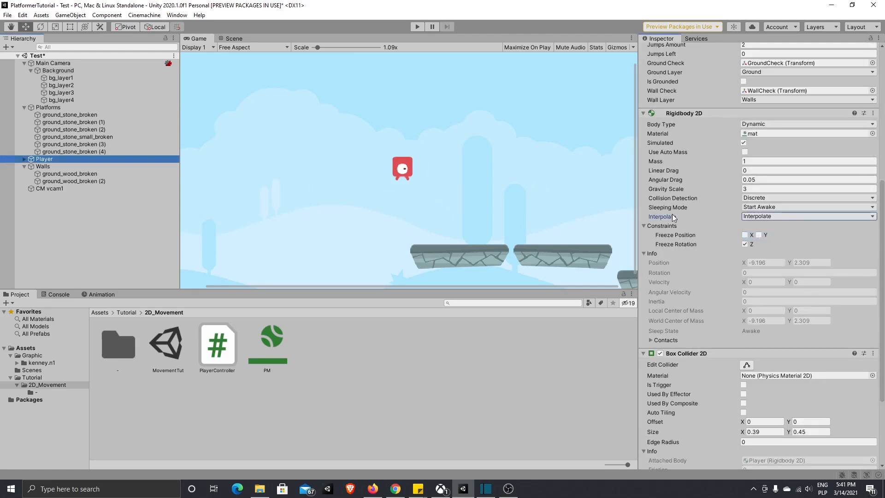
- Run the scene again, moving and jumping with the player to check motion smoothness, and stop it
click(419, 25)
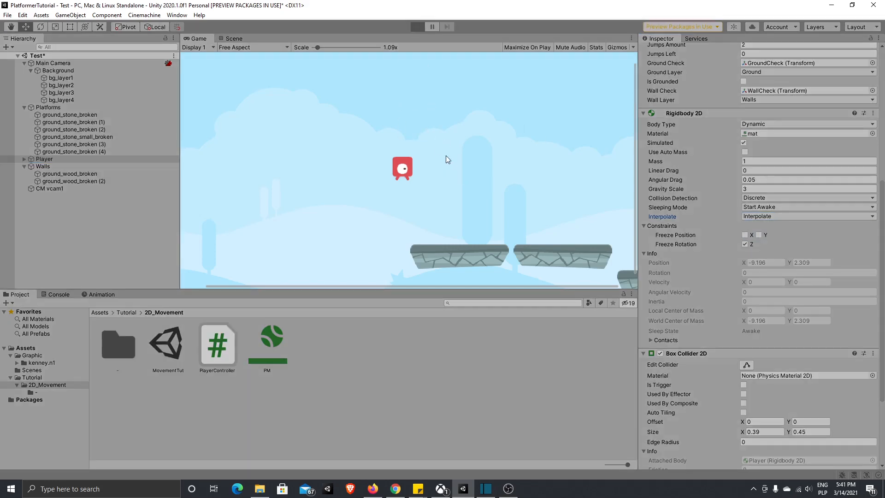
key(d)
key(space)
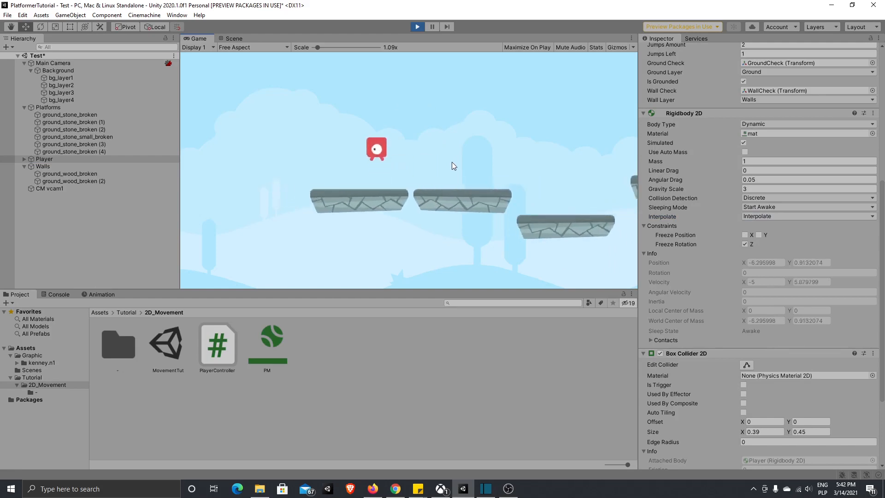
click(417, 27)
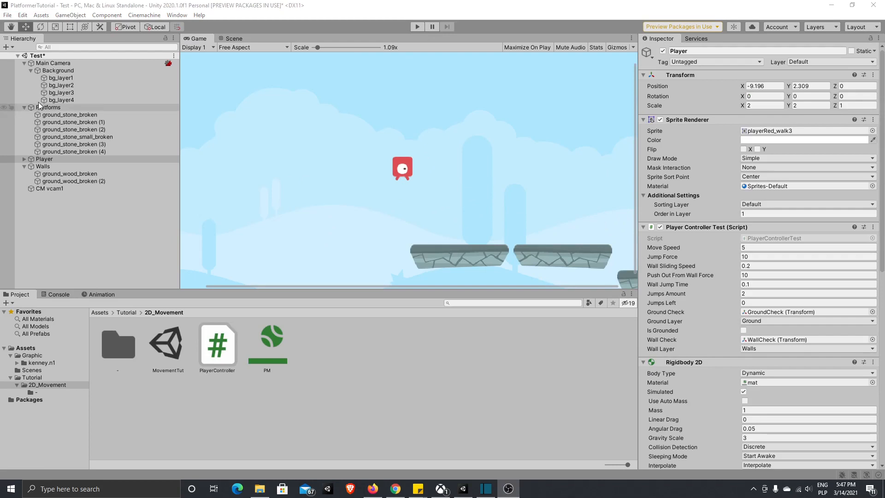
- Run the scene with CM vcam1 selected and enable Save During Play on its virtual camera
click(106, 189)
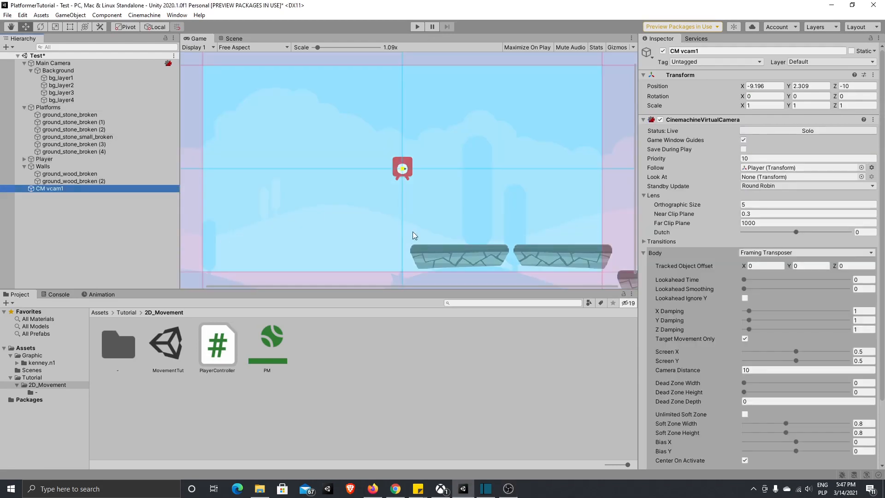
click(417, 28)
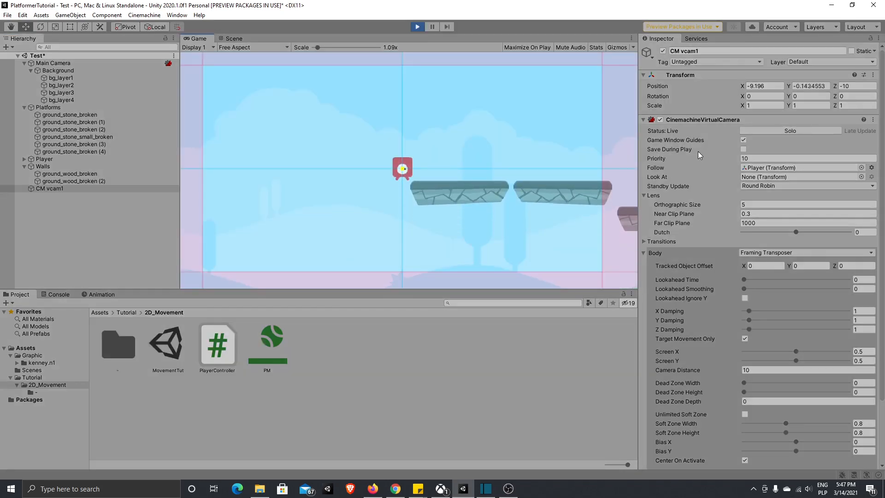
click(744, 149)
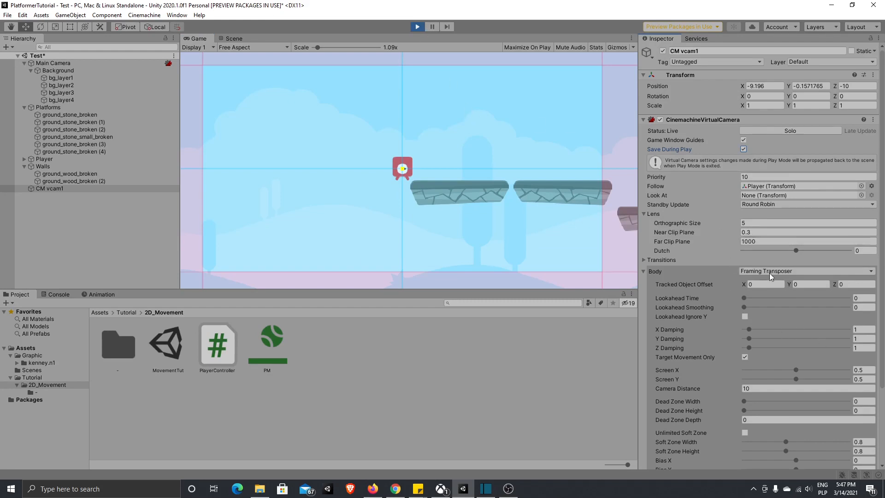
scroll(761, 308, down, 3)
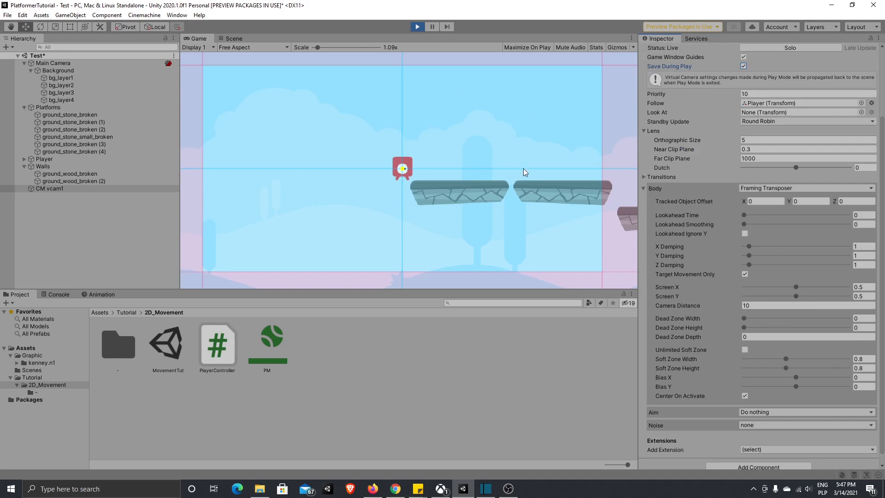
- Move the player back and forth across the platforms to examine how the camera follows with the current damping
key(Right)
key(Left)
key(Right)
key(Left)
key(Right)
key(Left)
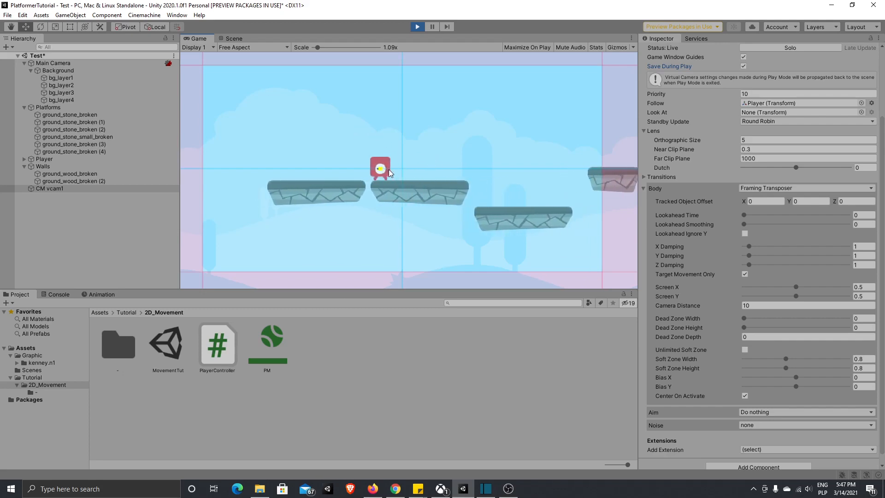
key(Right)
- Set X, Y and Z Damping of the Framing Transposer to 0 and move the player back and forth to test it
drag(749, 246, 739, 265)
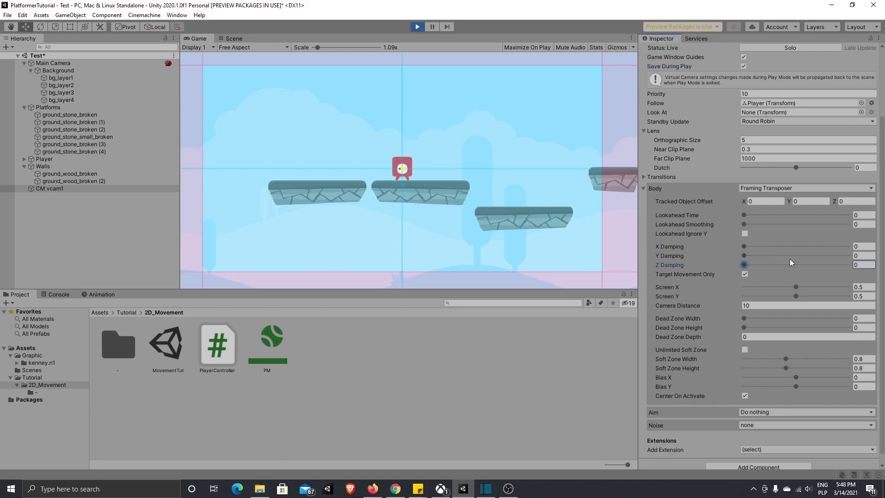
click(444, 142)
key(d)
key(a)
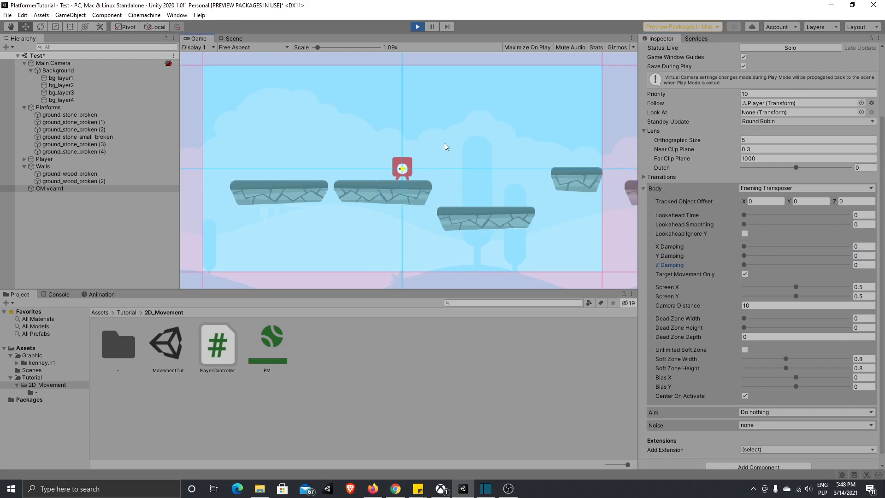
key(d)
key(a)
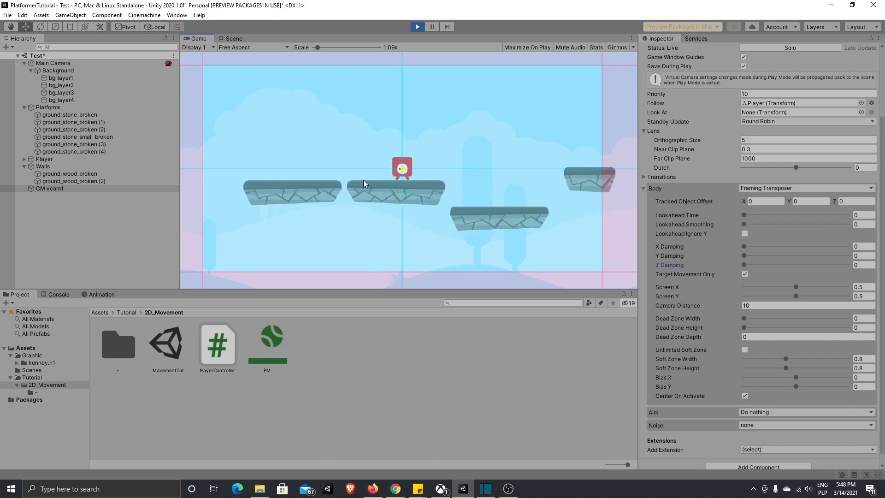
key(d)
key(a)
key(d)
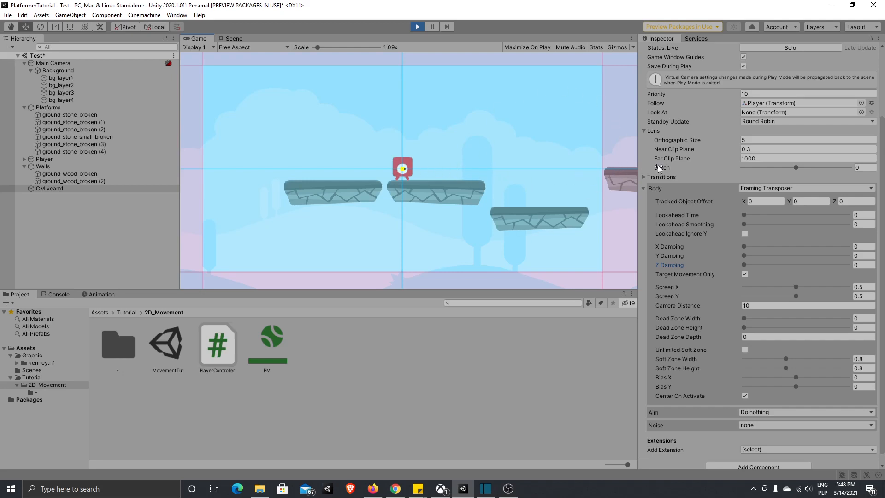
- Set Lookahead Time to 1 and move the player in both directions to check the camera's lookahead
click(864, 215)
text(1)
click(497, 166)
key(d)
key(a)
key(d)
key(a)
key(d)
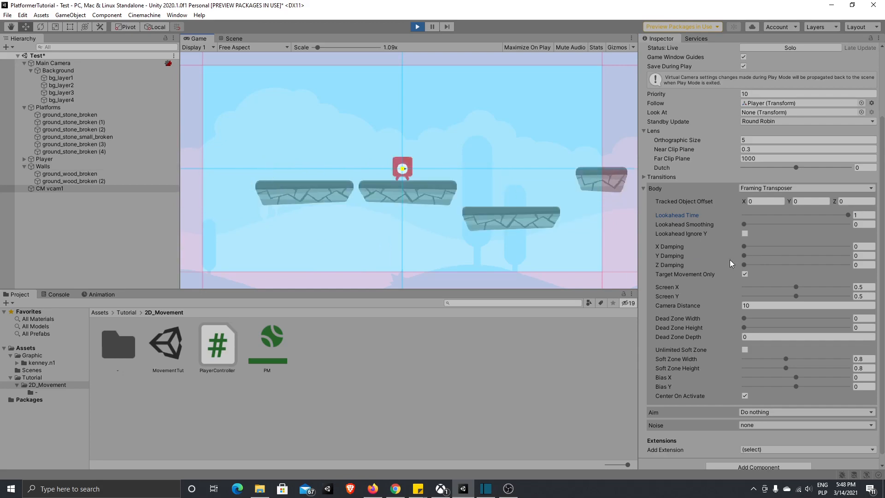
key(a)
key(d)
key(a)
key(d)
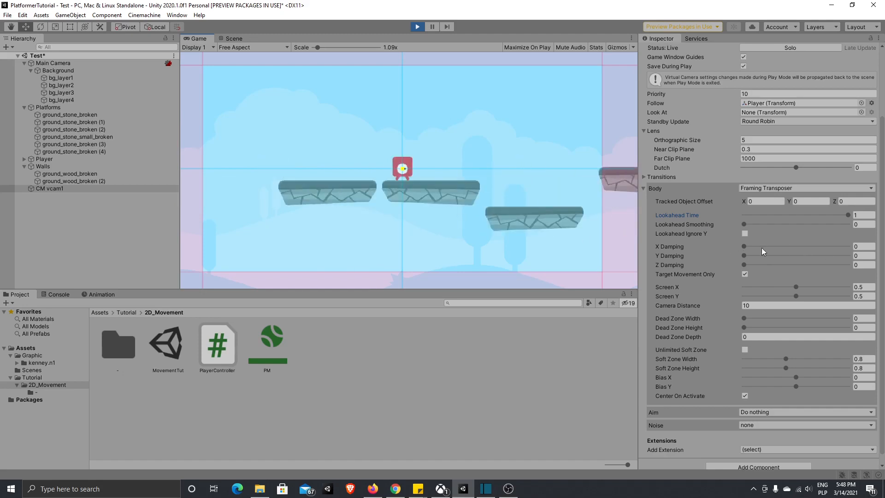
- Set Lookahead Smoothing to 10 and move the player back and forth to test the smoothed lookahead
click(859, 225)
text(10)
click(481, 143)
key(d)
key(a)
key(d)
key(d)
key(a)
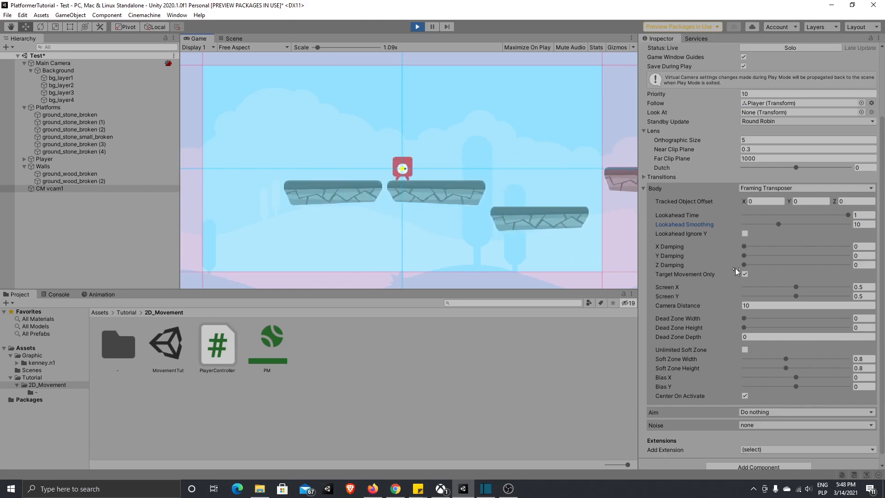
- Jump across the platforms and up the wooden wall to examine how the lookahead reacts to vertical movement
key(space)
key(d)
key(space)
key(d)
key(space)
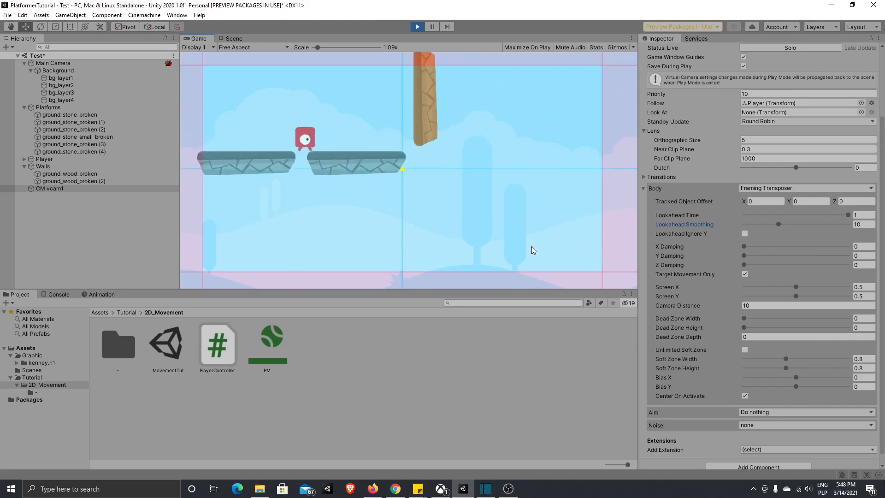
key(space)
key(space)
key(space)
key(space)
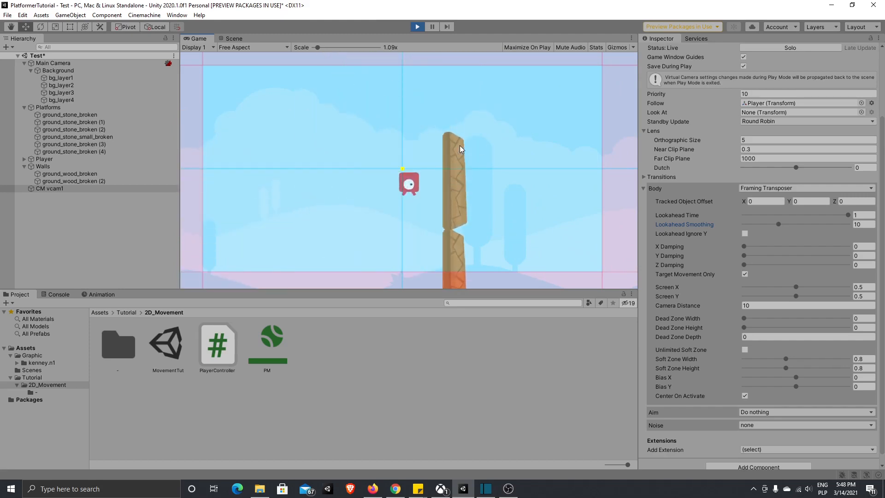
key(a)
key(space)
key(space)
key(space)
- Toggle Lookahead Ignore Y and jump with the player to compare the camera's vertical behaviour
click(745, 234)
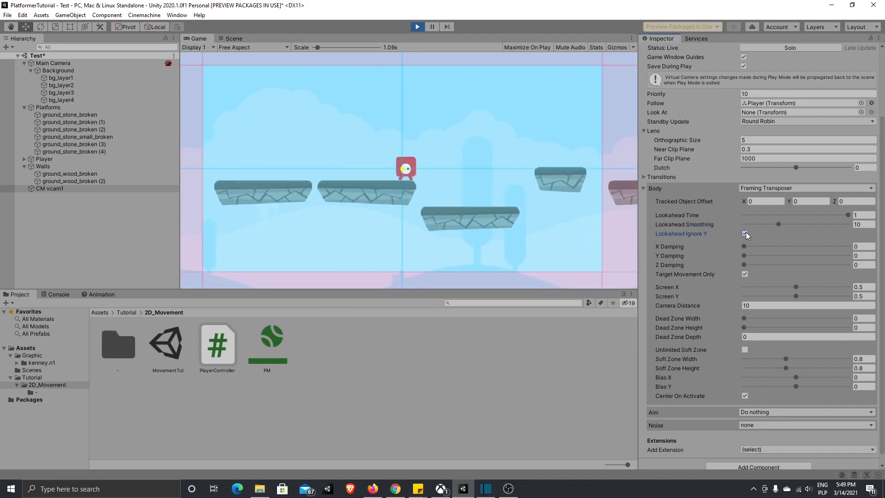
click(507, 199)
key(d)
key(space)
key(space)
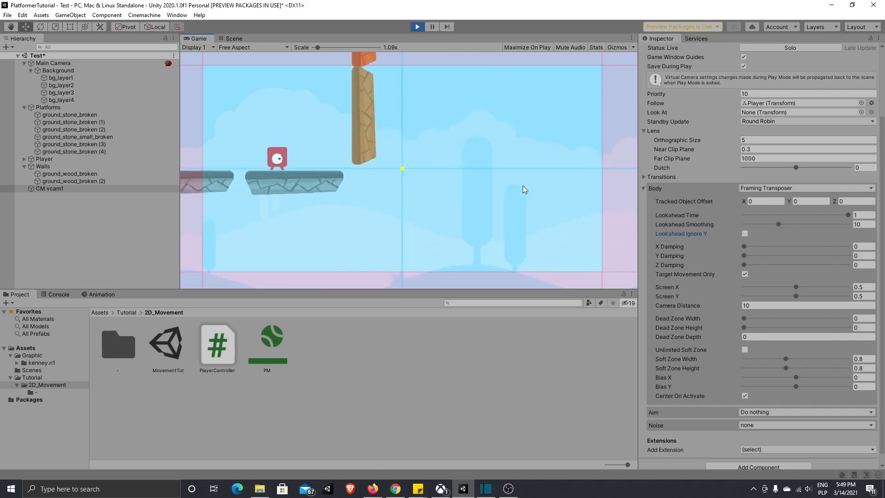
- Disable Target Movement Only, enable Lookahead Ignore Y, and jump around the platforms and wall to test the camera
click(745, 273)
click(745, 233)
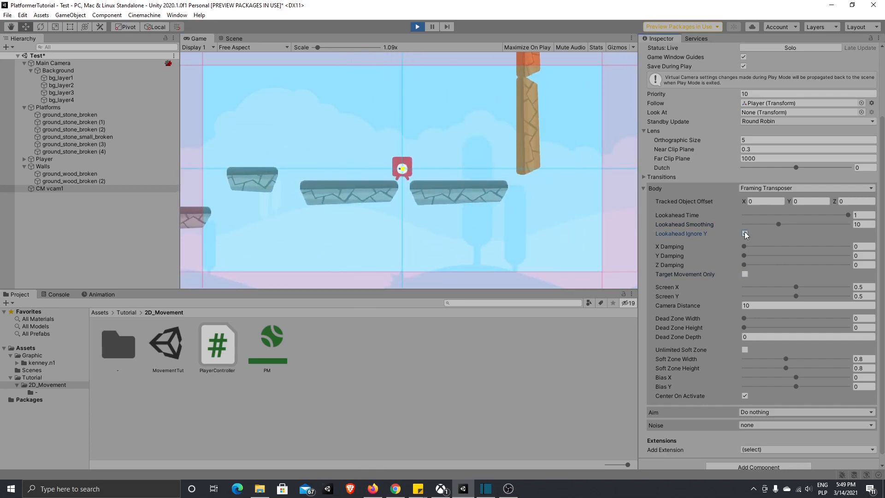
click(389, 162)
key(a)
key(space)
key(d)
key(space)
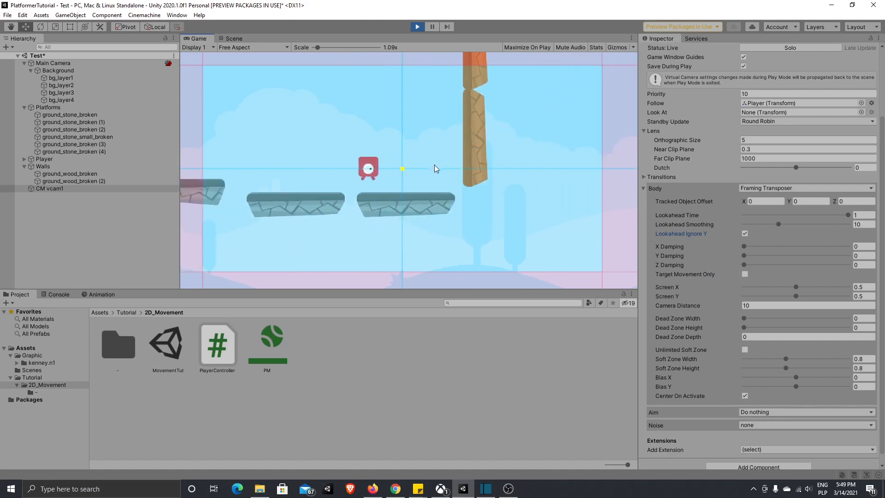
key(d)
key(space)
key(space)
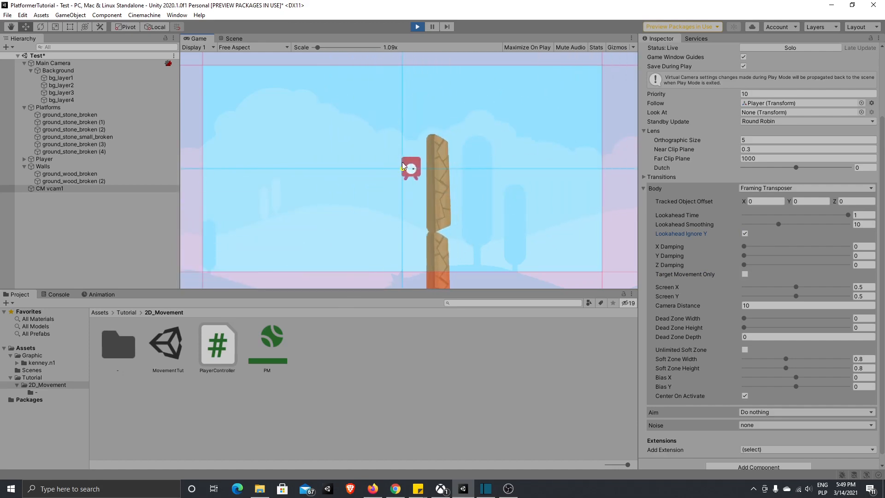
key(a)
key(d)
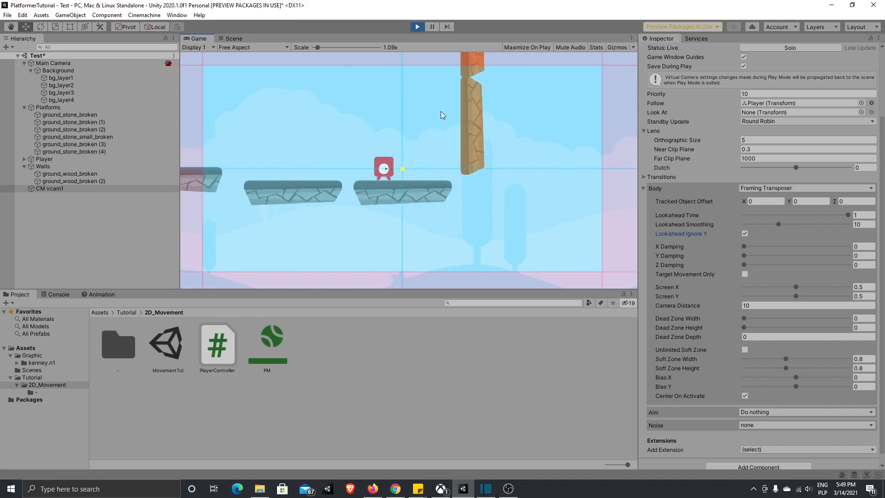
key(space)
key(space)
key(a)
key(space)
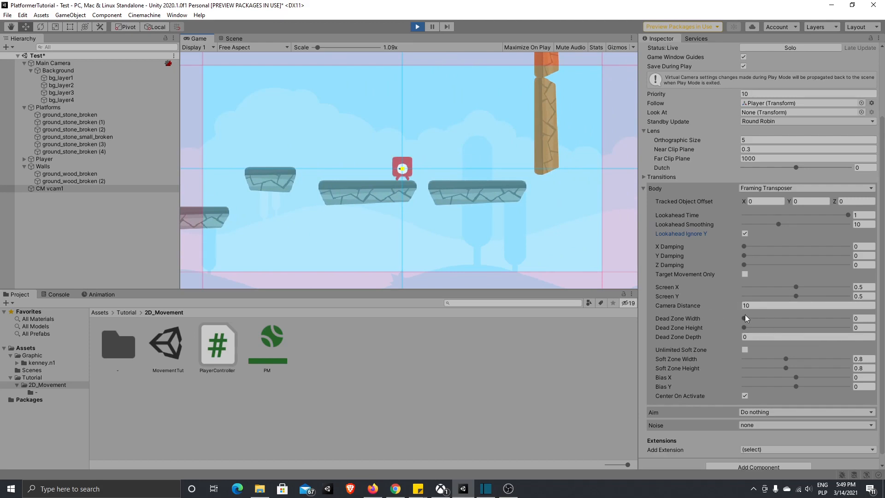
- Set the camera's Dead Zone Width and Dead Zone Height to 0.2
mouse_move(746, 319)
mouse_down()
mouse_move(754, 318)
mouse_move(748, 328)
mouse_up()
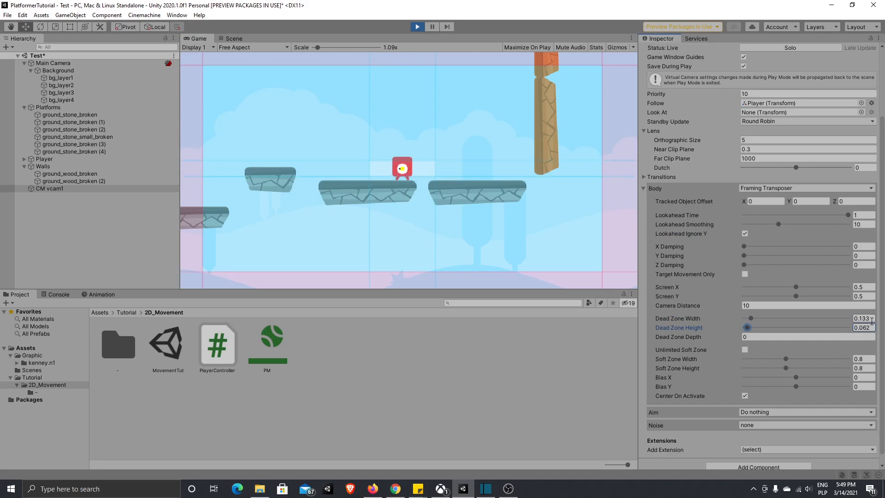
text(2)
click(870, 328)
text(2)
- Move and jump with the player across the platforms to examine how the camera reacts inside and outside the dead zone
click(490, 197)
key(Left)
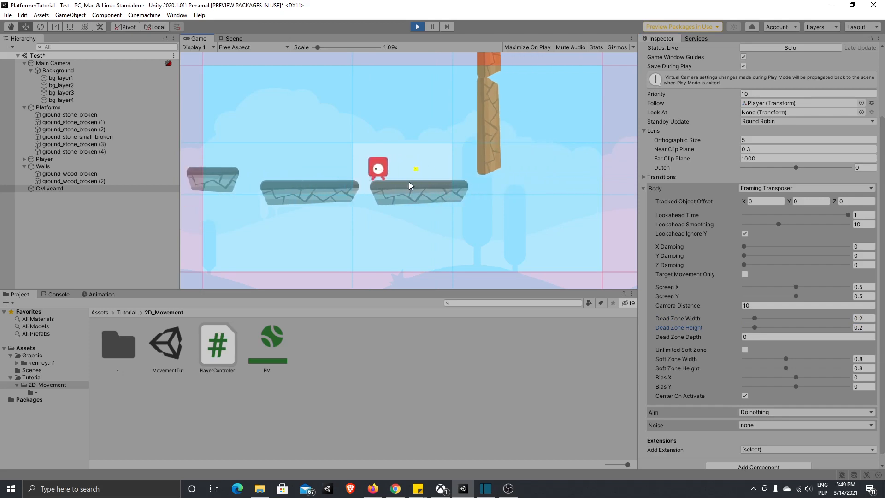
key(space)
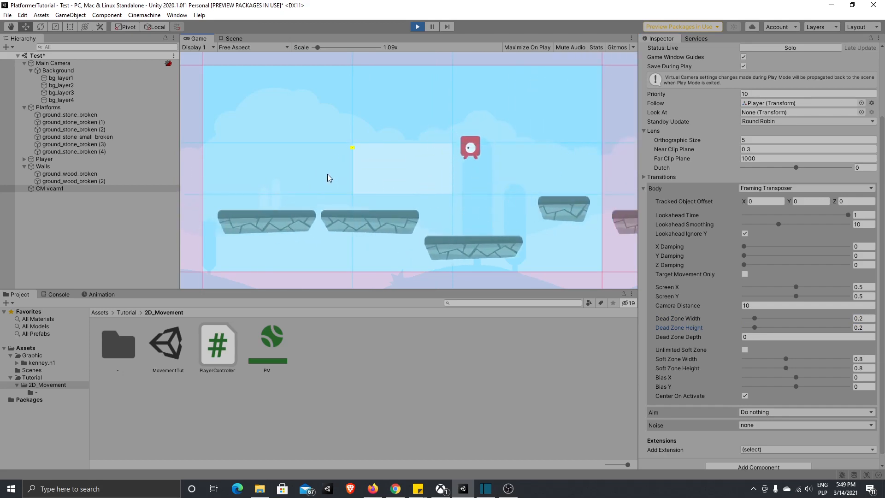
key(Right)
key(space)
key(Left)
key(Right)
key(space)
key(Right)
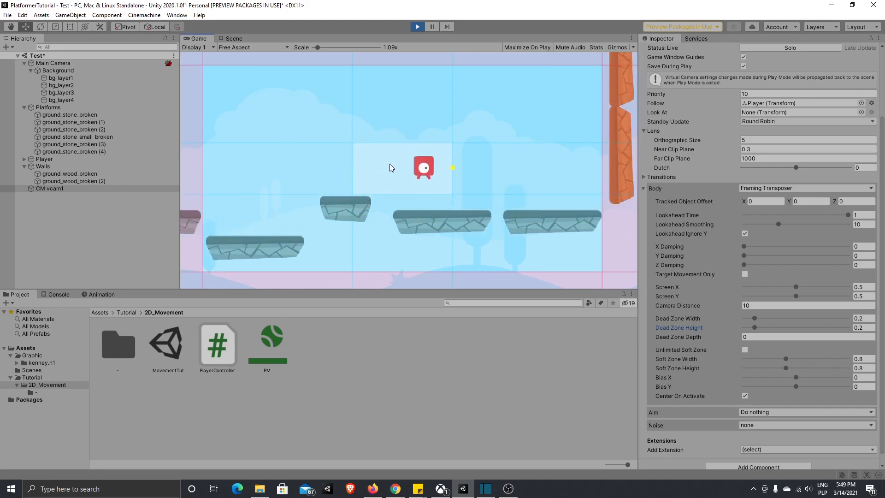
key(space)
key(Right)
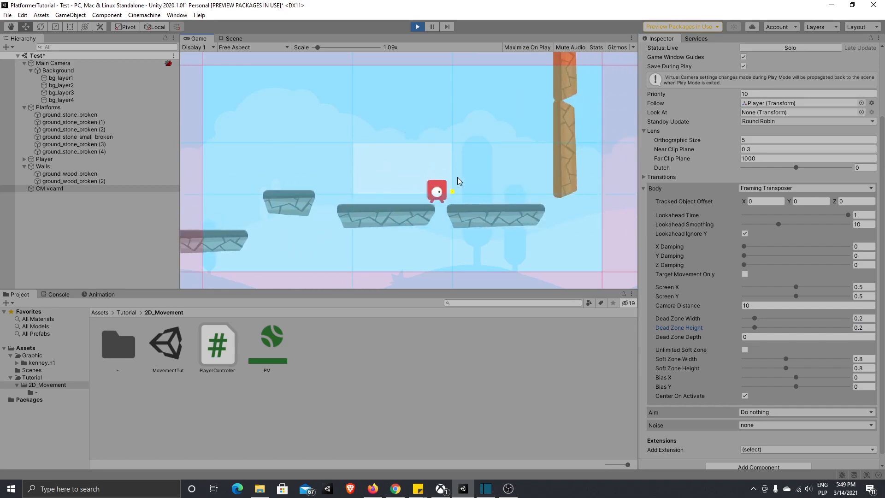
key(Right)
key(Left)
key(space)
key(Left)
key(space)
key(Right)
key(space)
key(Left)
key(space)
key(Right)
key(Left)
key(space)
key(Right)
key(space)
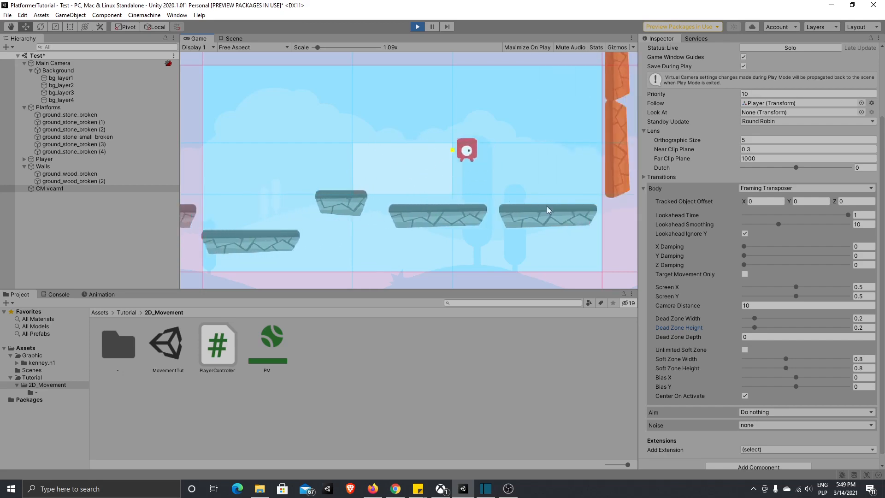
key(Left)
key(Right)
key(space)
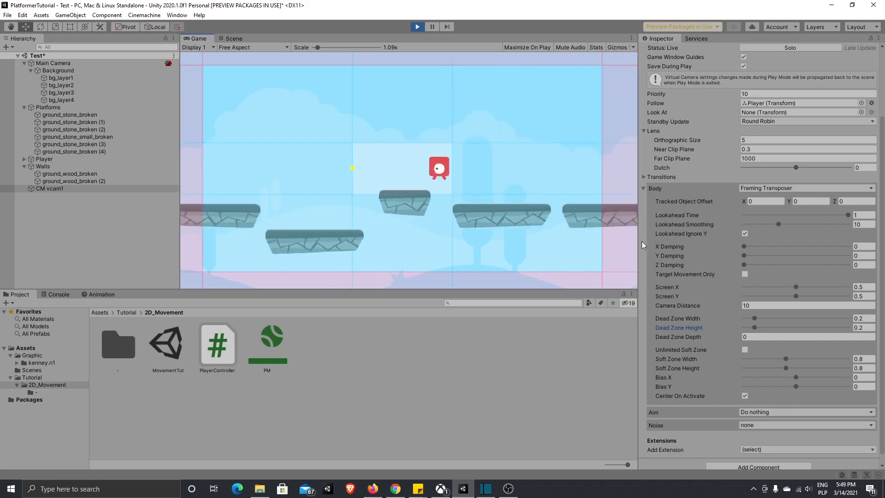
key(space)
key(d)
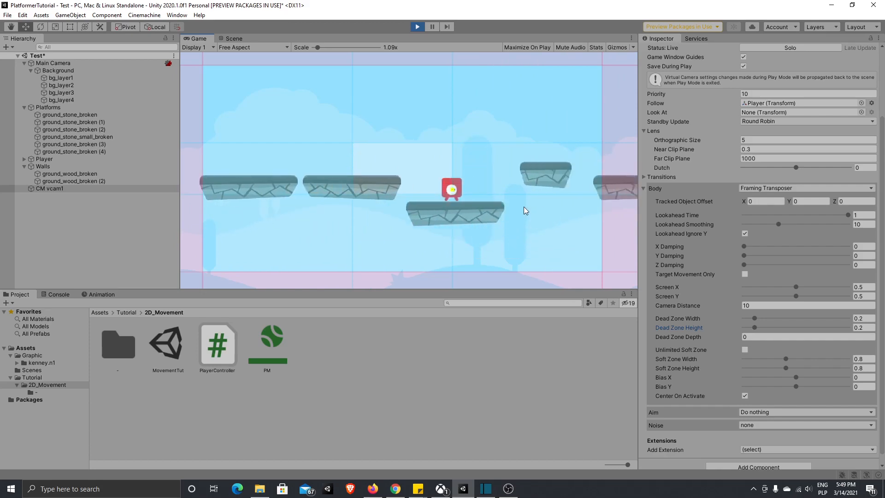
key(space)
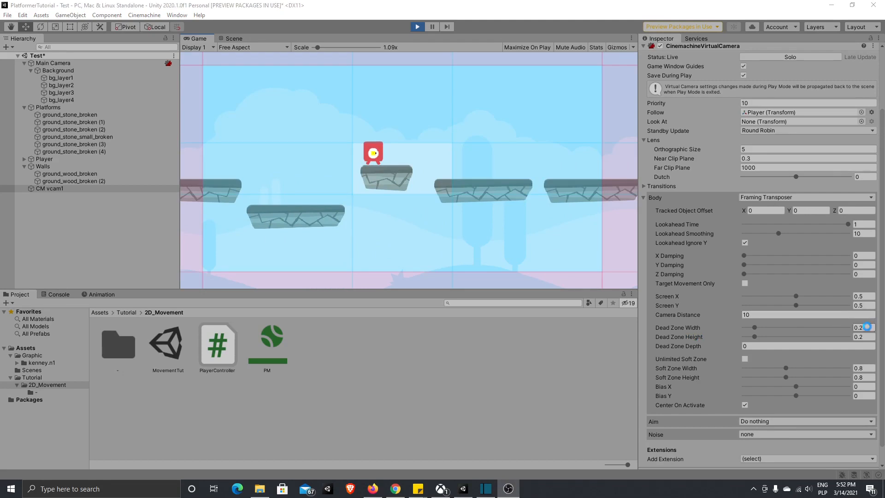
- Reset Dead Zone Width and Dead Zone Height to 0
click(866, 327)
text(0)
key(Tab)
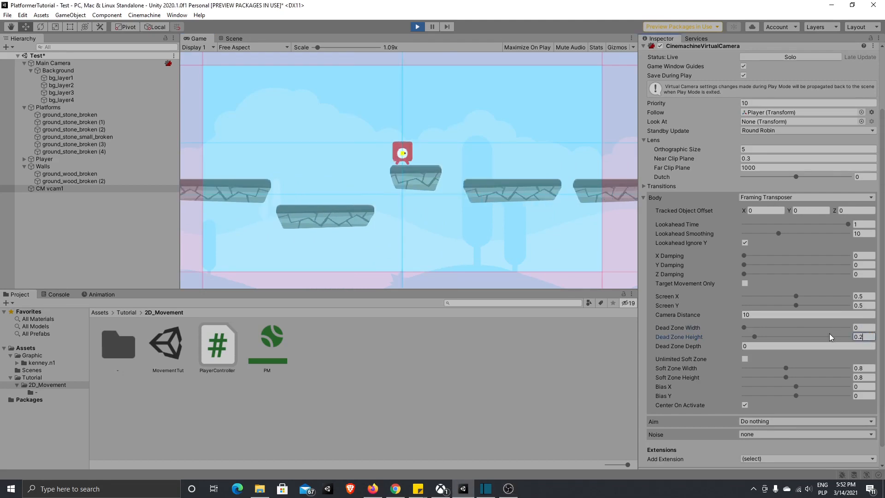
text(0)
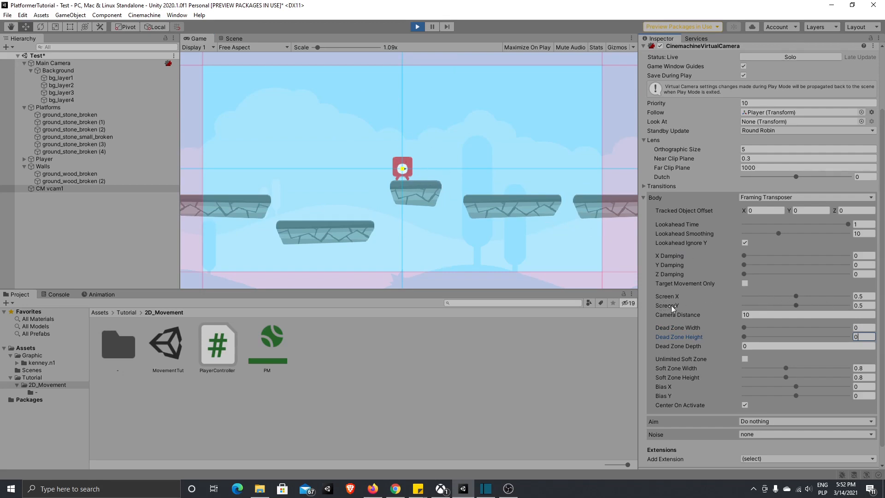
- Try a Screen Y of 0.4 and settle on 0.6 to place the player lower in the frame
click(862, 305)
text(4)
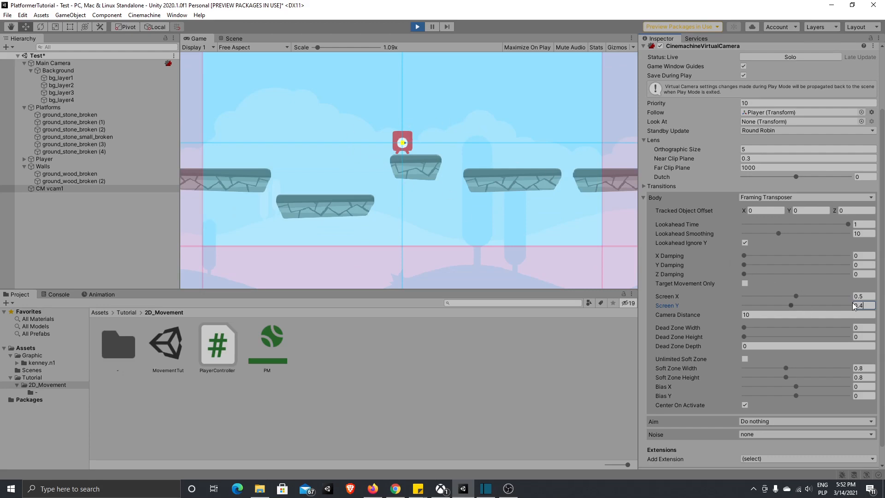
key(BackSpace)
text(6)
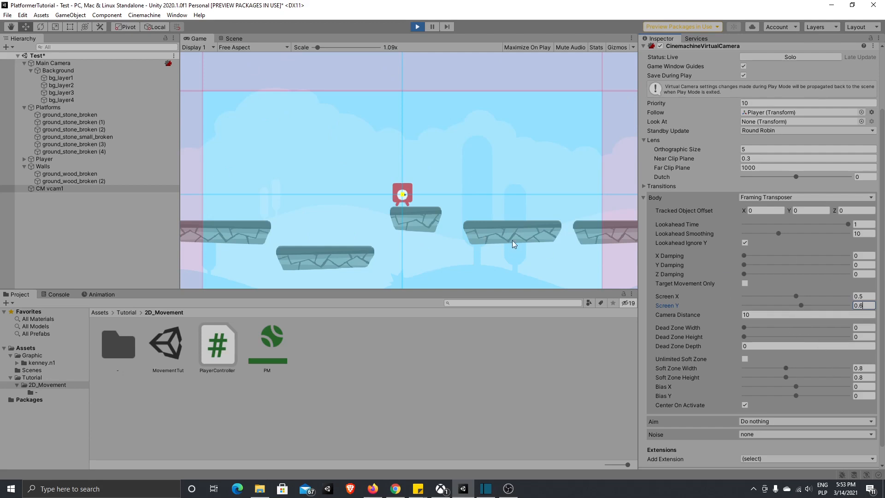
- Set X Damping and Y Damping to 1 and move and jump with the player to test the camera
drag(747, 256, 749, 256)
text(1)
key(Tab)
text(1)
key(Right)
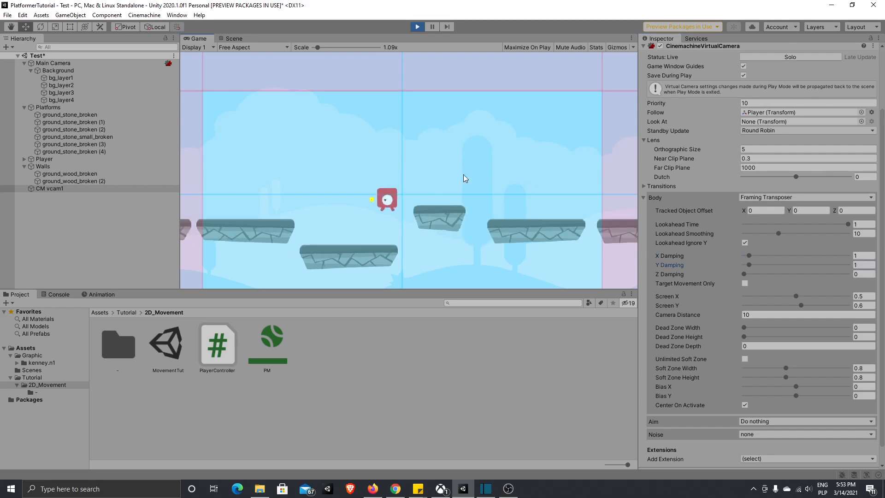
key(d)
key(space)
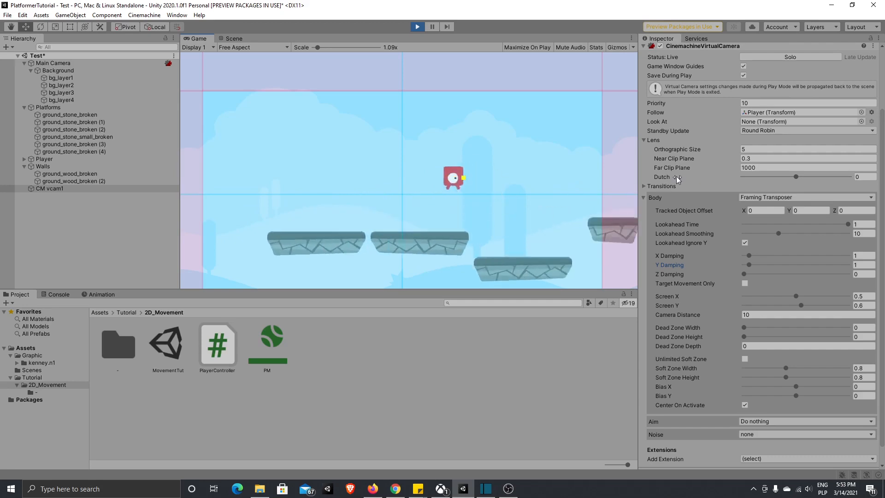
key(space)
key(d)
key(space)
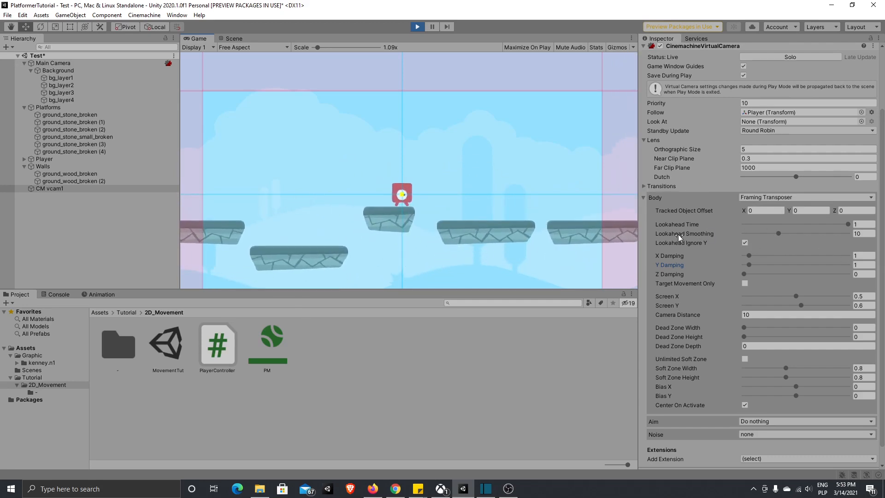
- Set X Damping and Y Damping back to 0
click(858, 256)
text(0)
key(Tab)
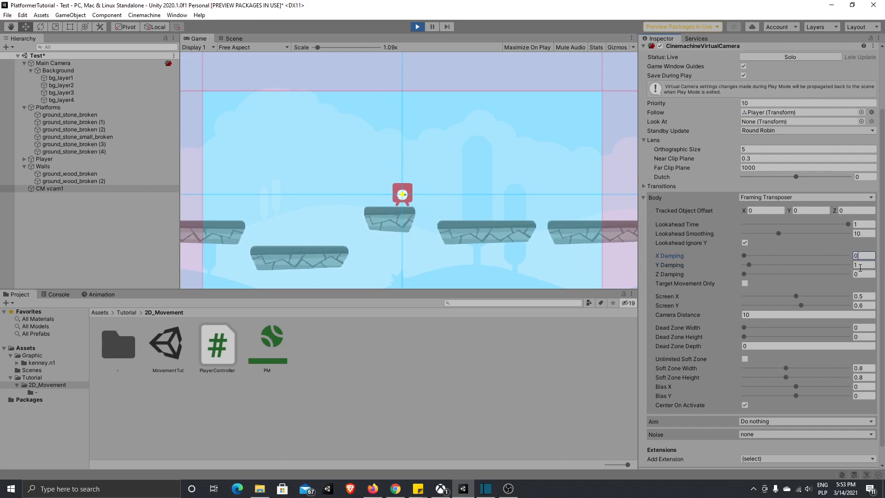
text(0)
- Reduce Soft Zone Width to about 0.109 and Soft Zone Height to about 0.105, and move the player to test them
drag(786, 368, 750, 378)
click(460, 226)
key(d)
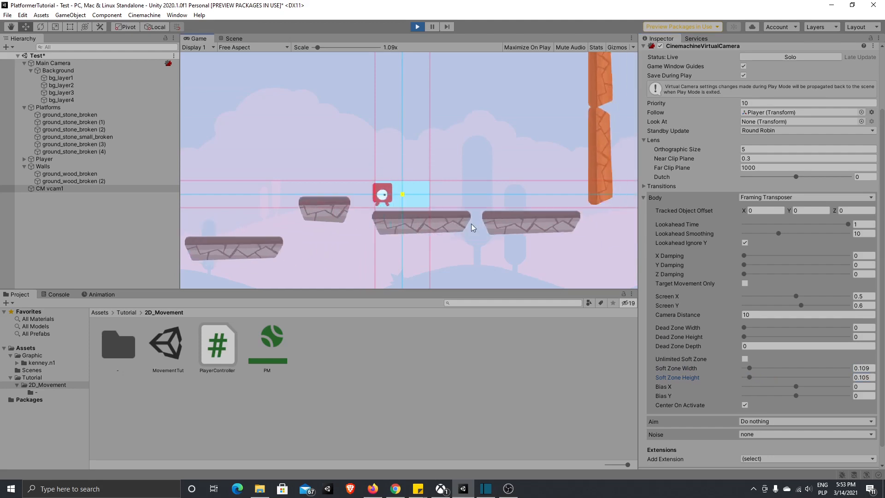
- Move and jump with the player across the platforms in both directions to test how the small soft zone constrains the camera
key(a)
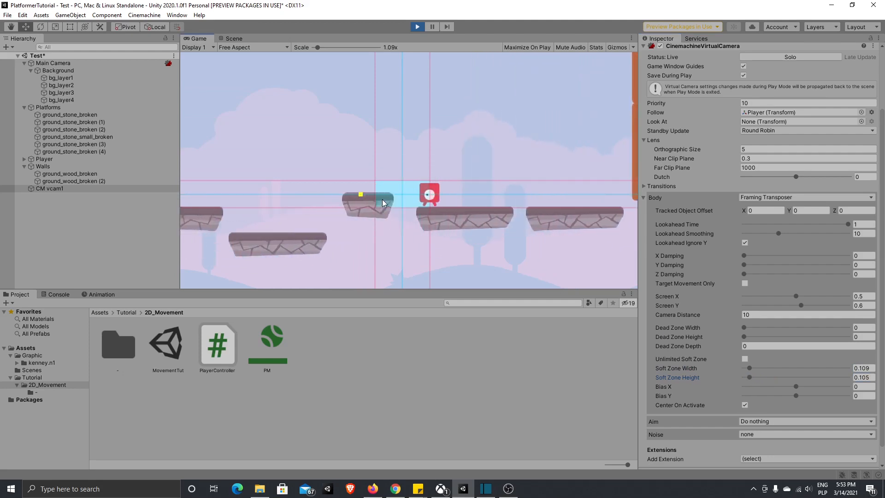
key(space)
key(space)
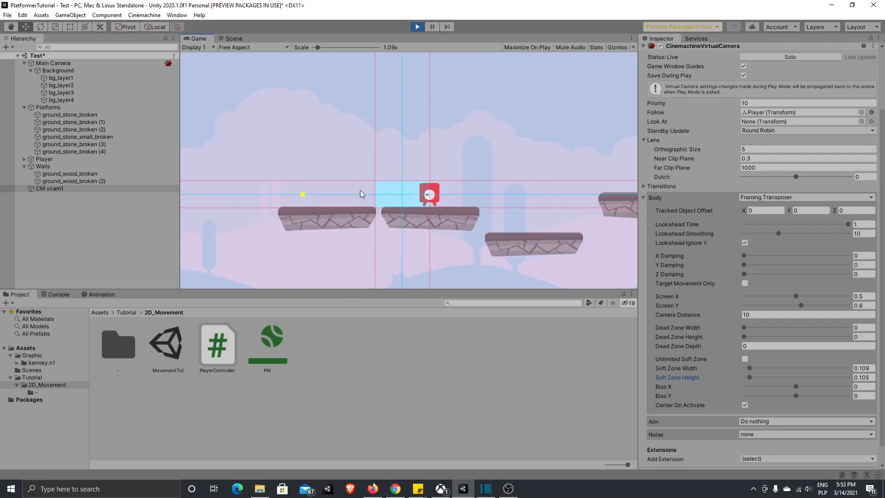
key(d)
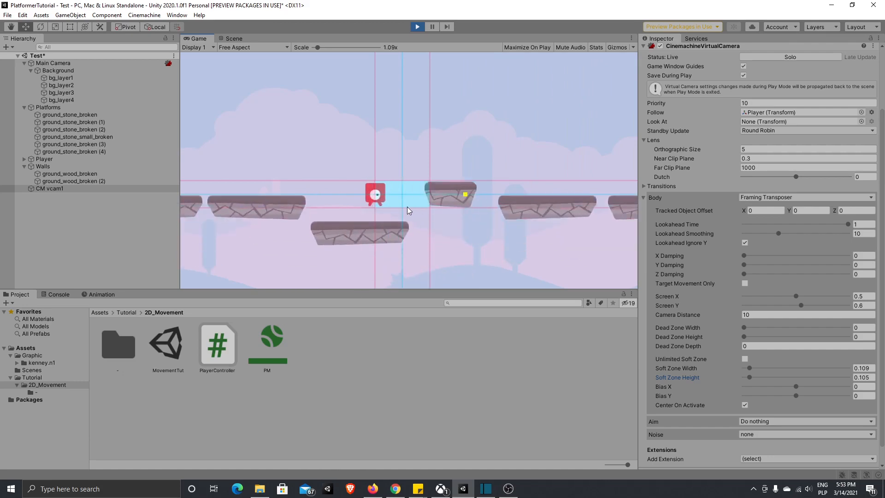
key(space)
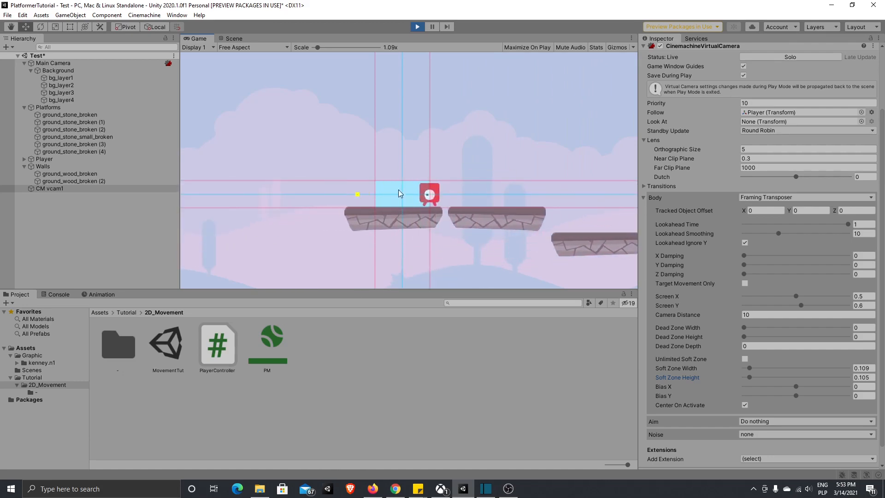
key(space)
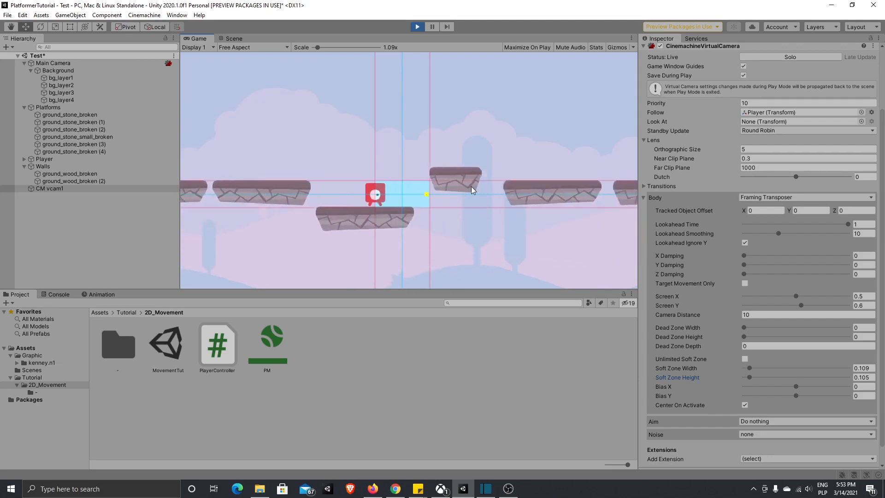
key(a)
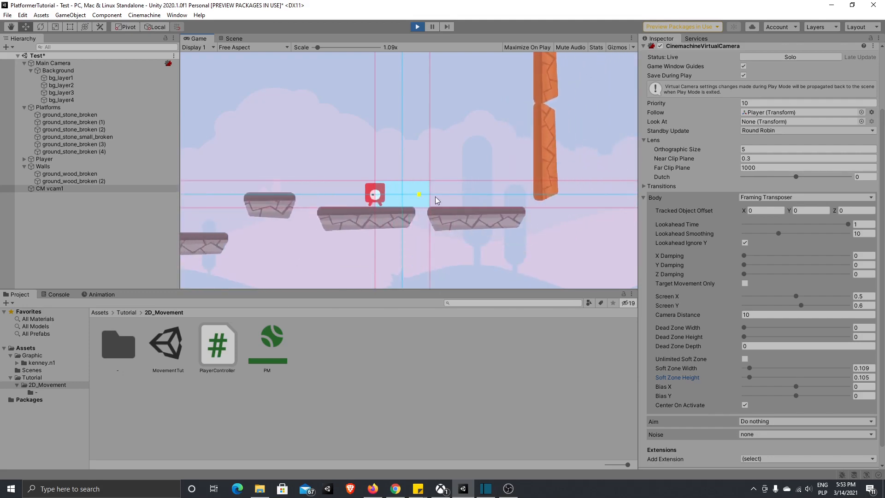
key(space)
key(space)
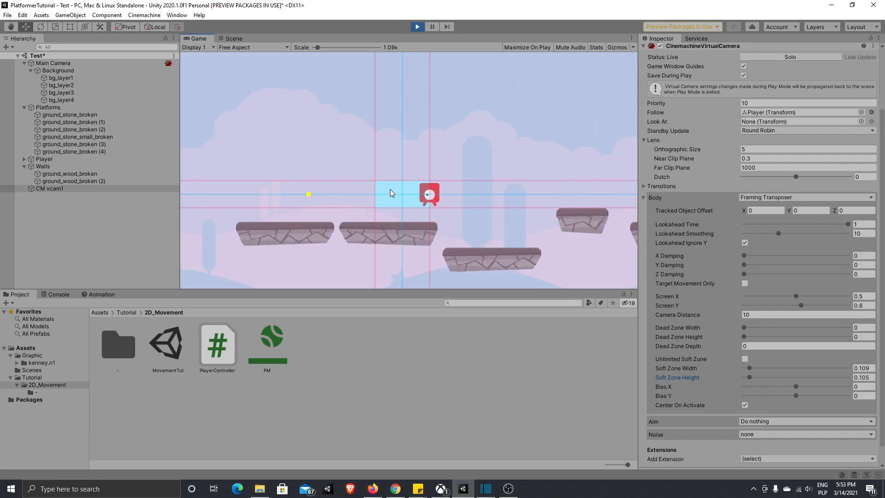
key(d)
key(space)
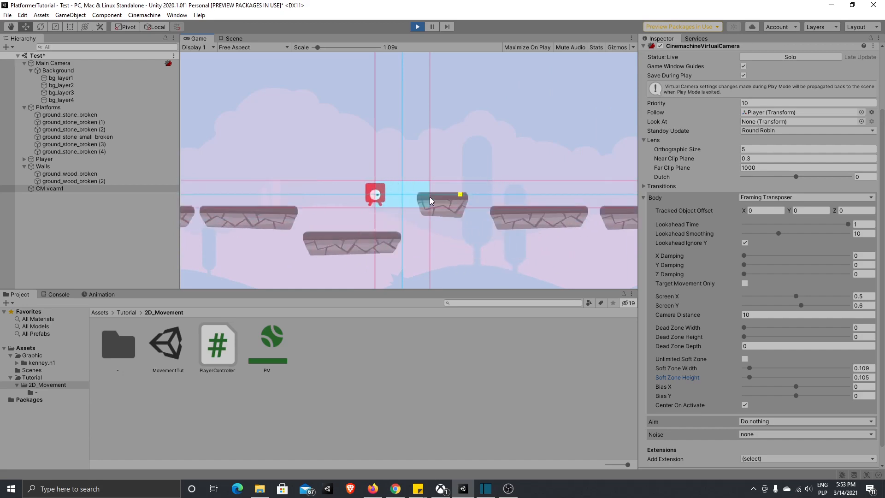
key(d)
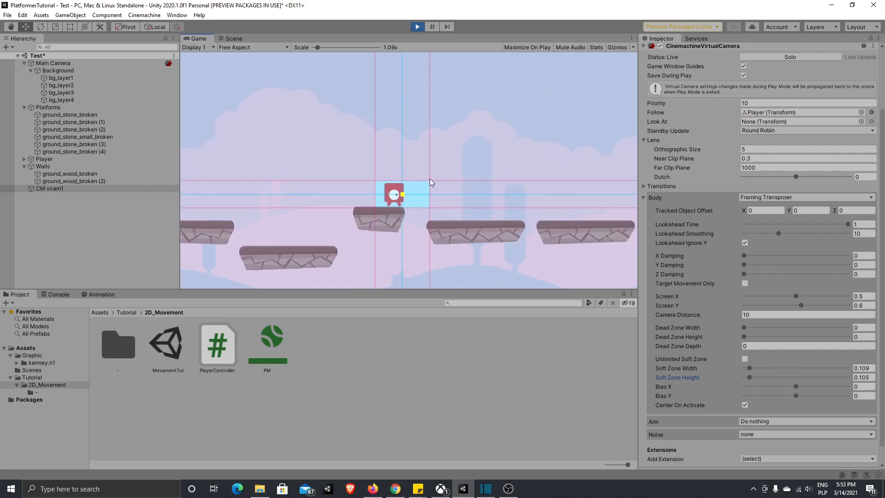
key(d)
key(space)
key(a)
key(space)
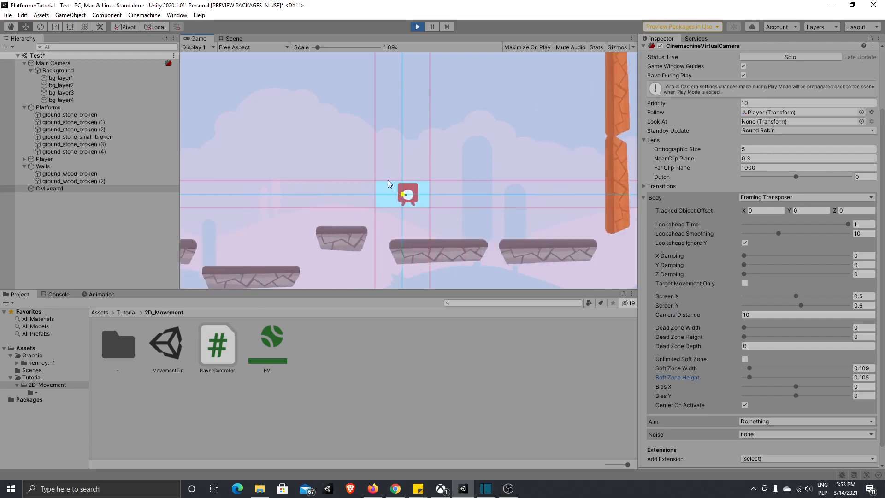
key(a)
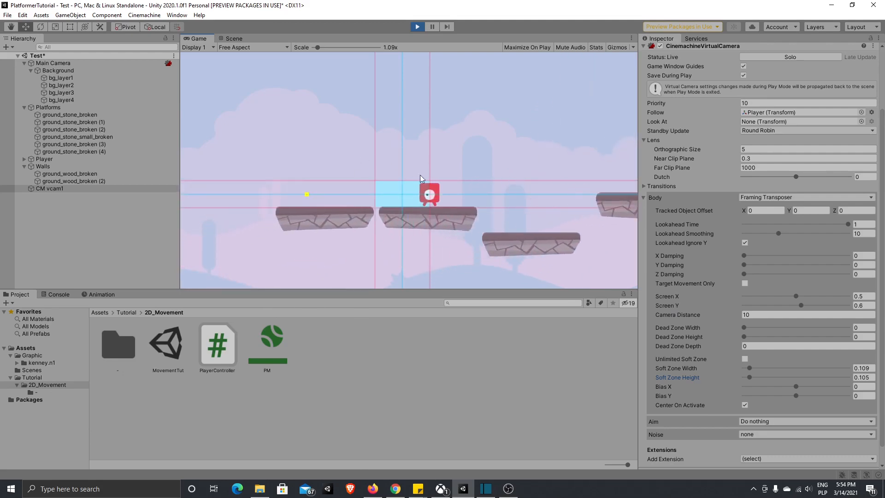
key(d)
key(space)
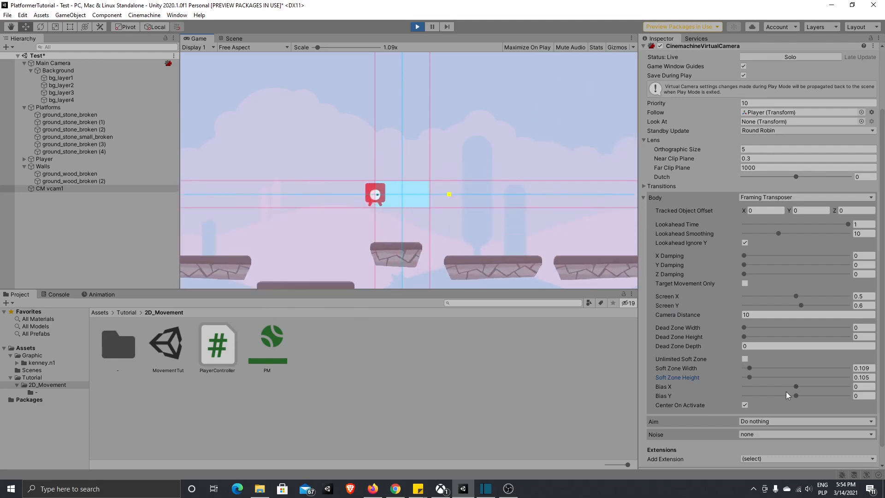
- Set Soft Zone Width and Soft Zone Height to 1
click(866, 368)
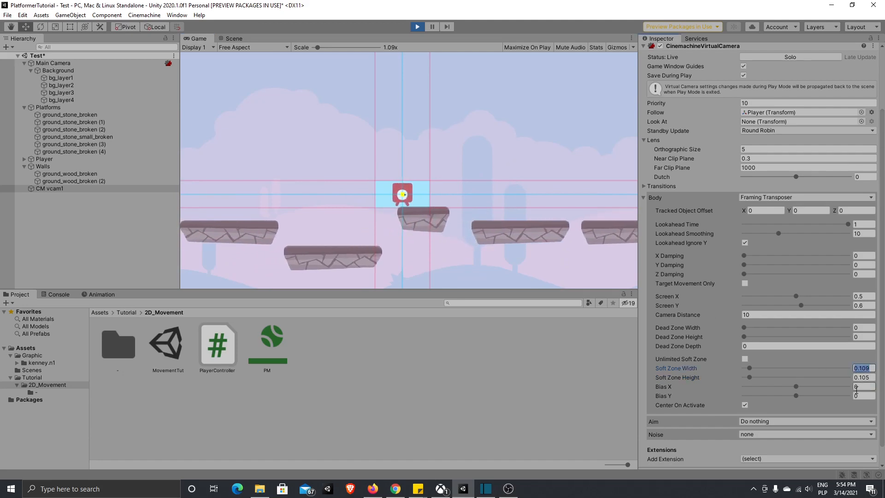
text(0)
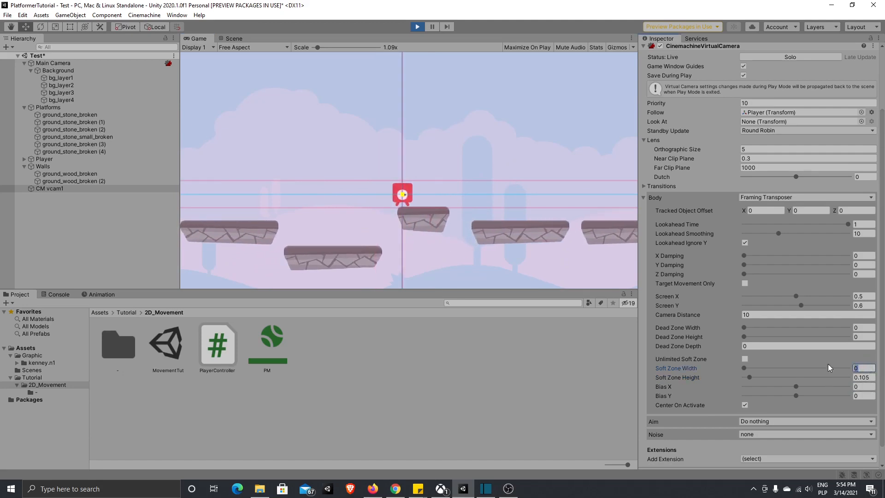
text(1)
key(Tab)
text(1)
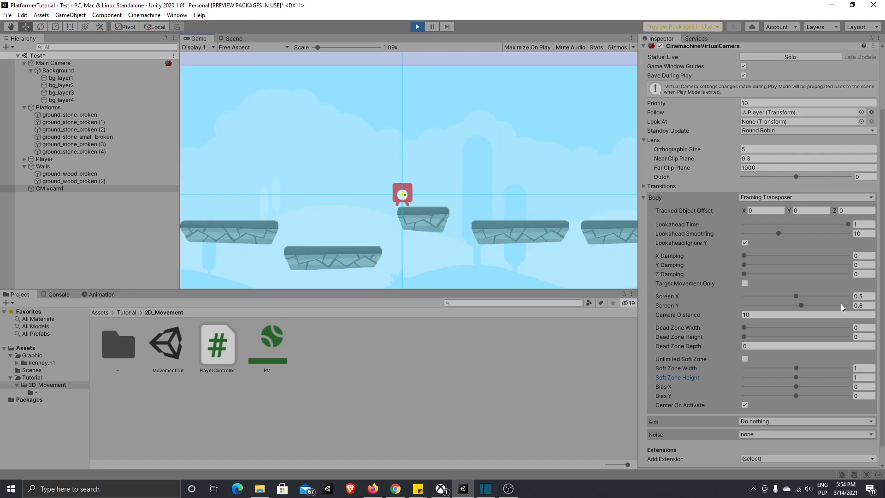
- Try Bias X at 0.434, 0.226 and 0, and Bias Y at 0.443 and 0.16, to shift the soft zone
mouse_move(796, 387)
mouse_down()
mouse_move(846, 378)
mouse_move(810, 396)
mouse_move(843, 392)
mouse_up()
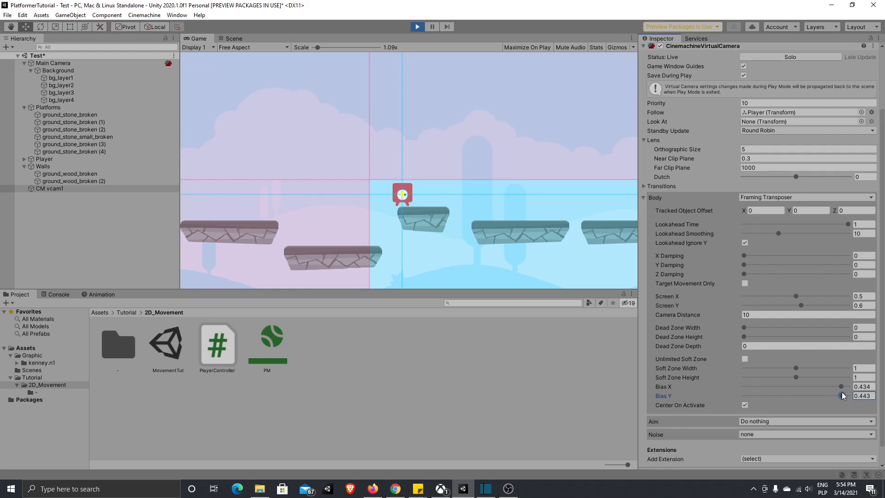
scroll(815, 369, down, 1)
click(513, 208)
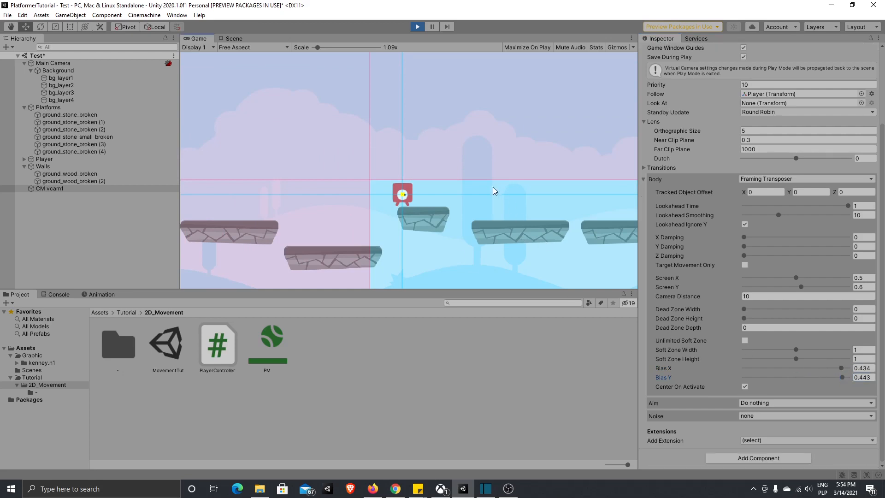
drag(842, 368, 820, 371)
click(234, 39)
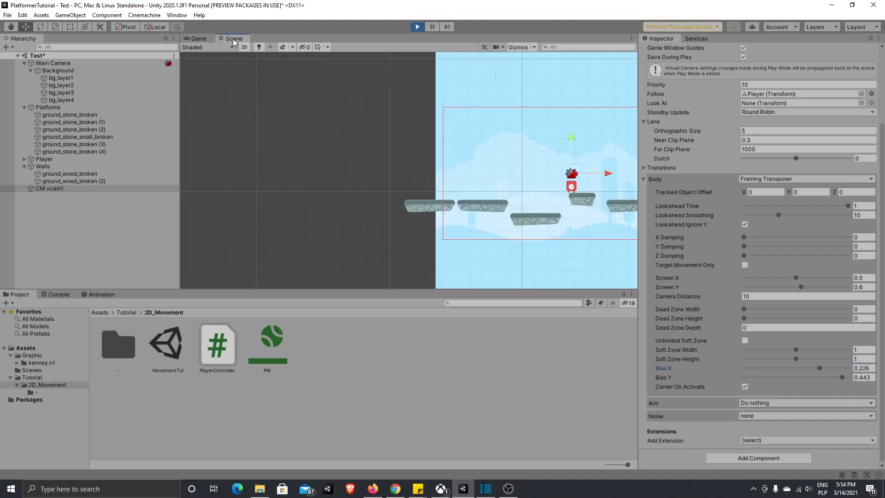
click(200, 39)
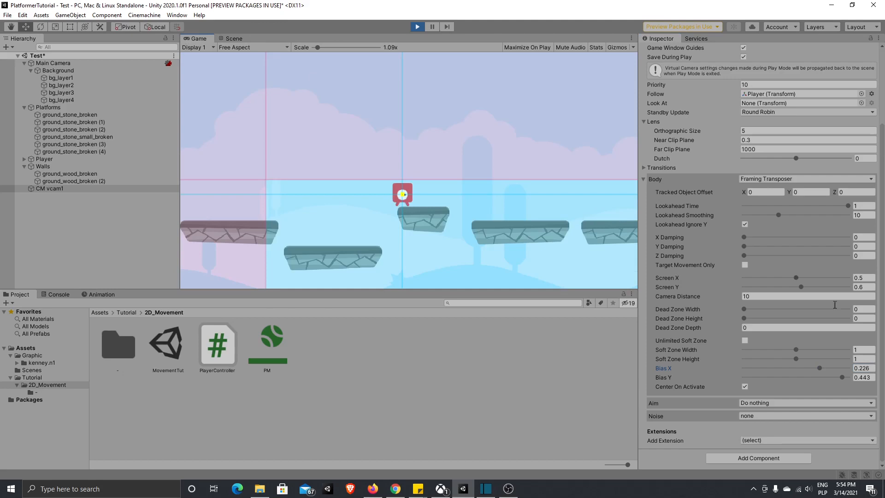
drag(844, 377, 848, 355)
- Try a Soft Zone Width and Height of 0.2 with Bias X at about -0.044 and Bias Y at about -0.35
click(864, 350)
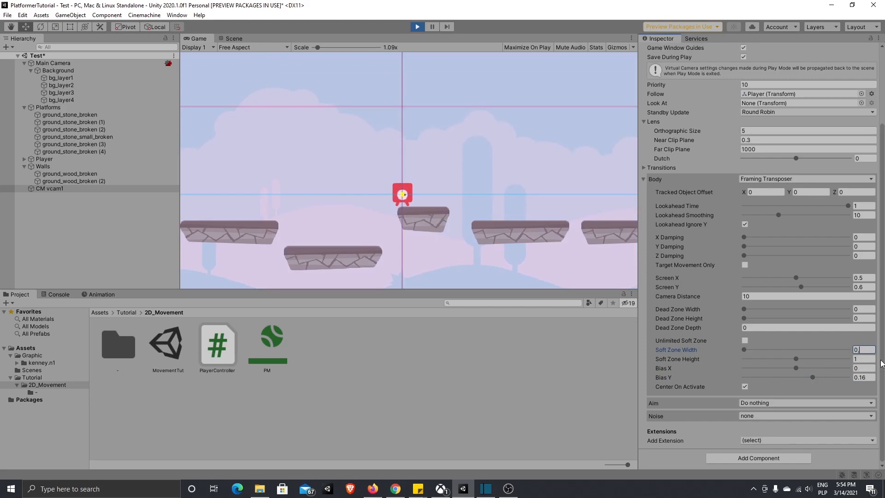
text(2)
key(Tab)
text(0,2)
drag(800, 366, 760, 377)
- Set Soft Zone Width and Height back to 1 and Bias X and Bias Y back to 0
click(859, 350)
text(1)
key(Tab)
text(1)
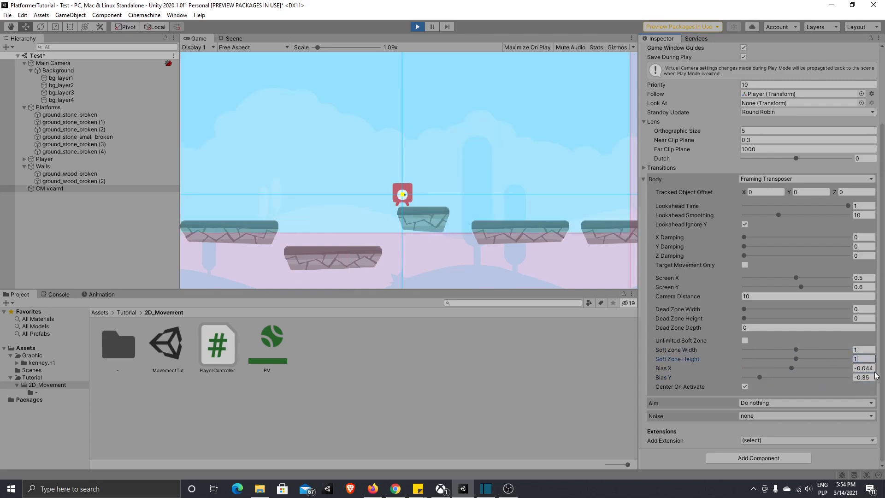
key(Tab)
text(0)
key(Tab)
text(0)
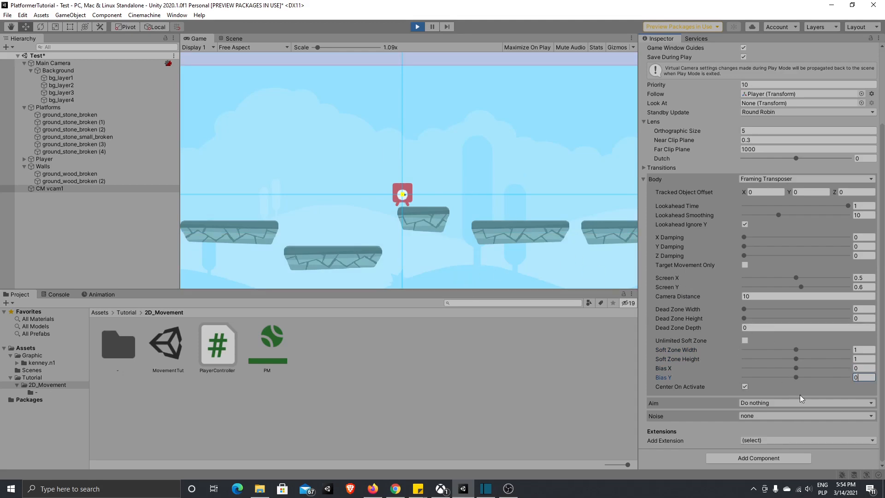
- Try to add the CinemachineConfiner extension to the virtual camera
click(813, 439)
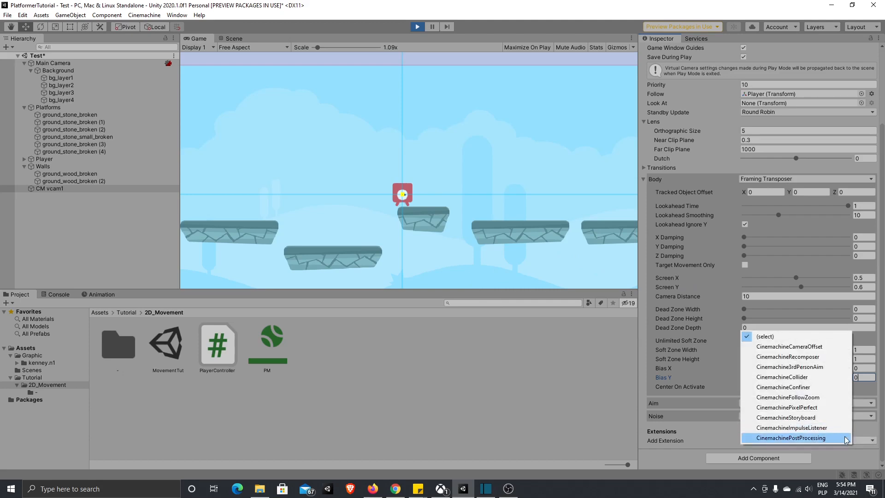
click(817, 387)
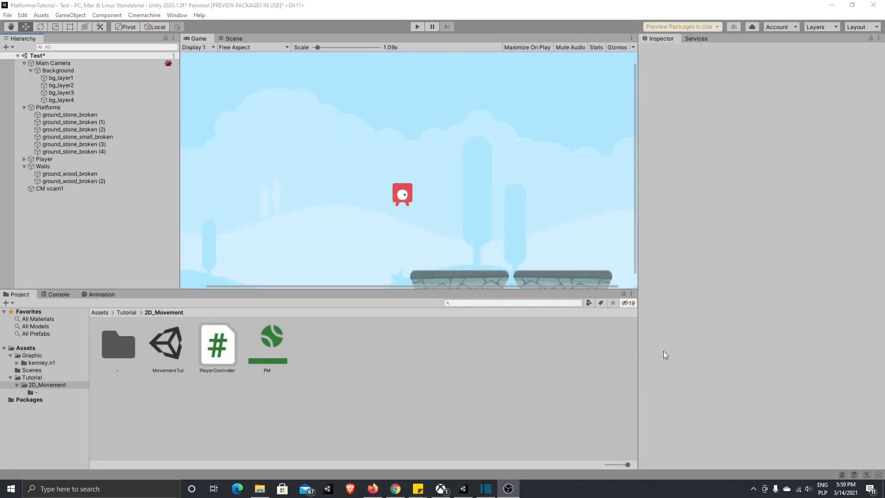
- Create an empty game object at the root of the scene and reset its transform
right_click(69, 212)
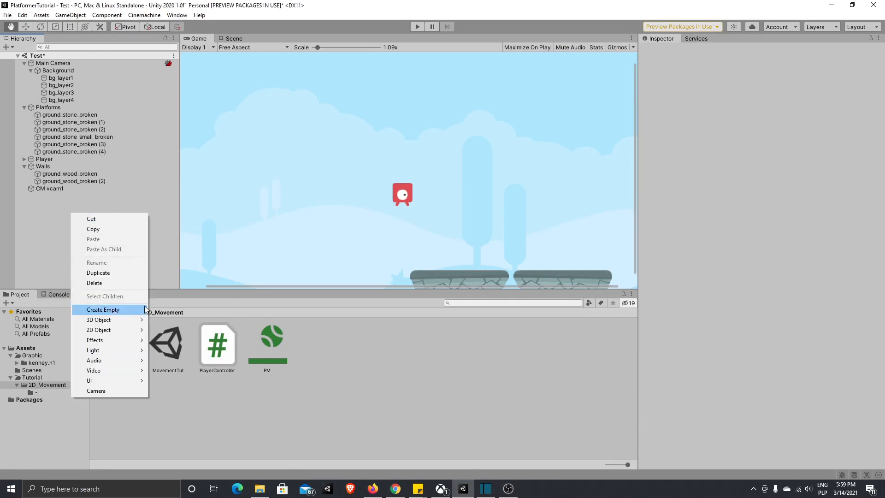
click(132, 311)
right_click(844, 76)
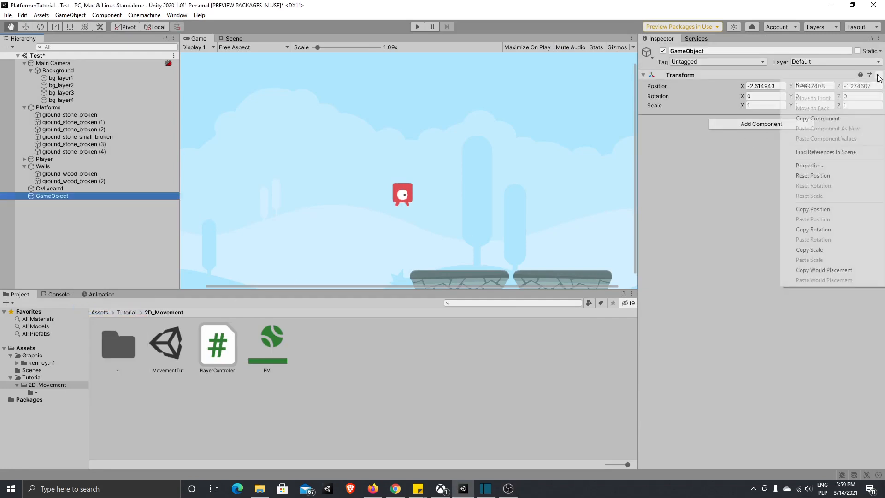
click(842, 86)
- Rename the new empty game object to CameraBox
right_click(81, 198)
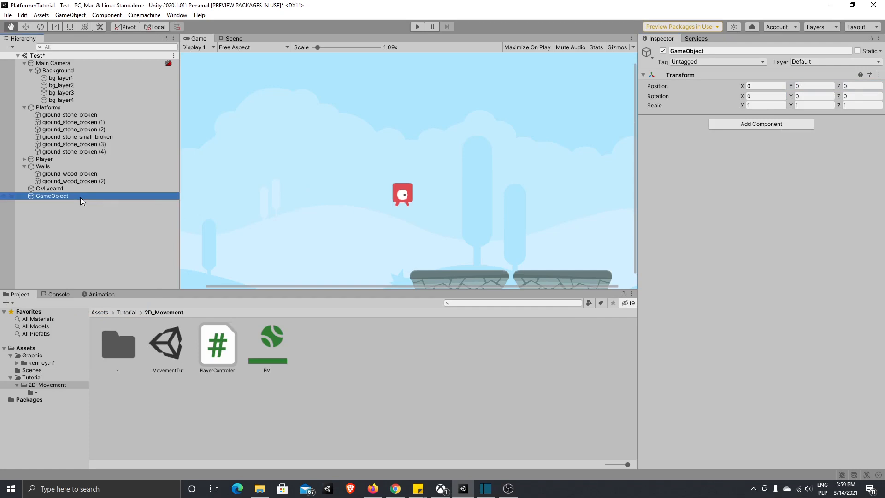
click(137, 247)
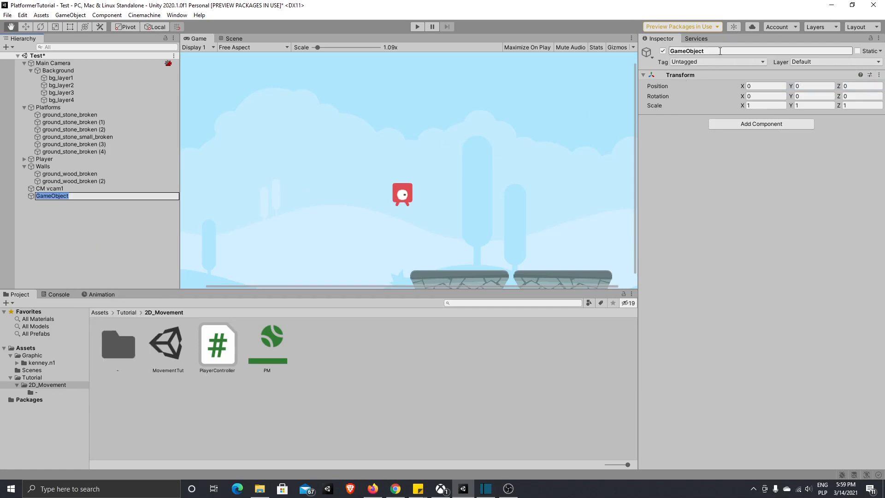
text(Camer)
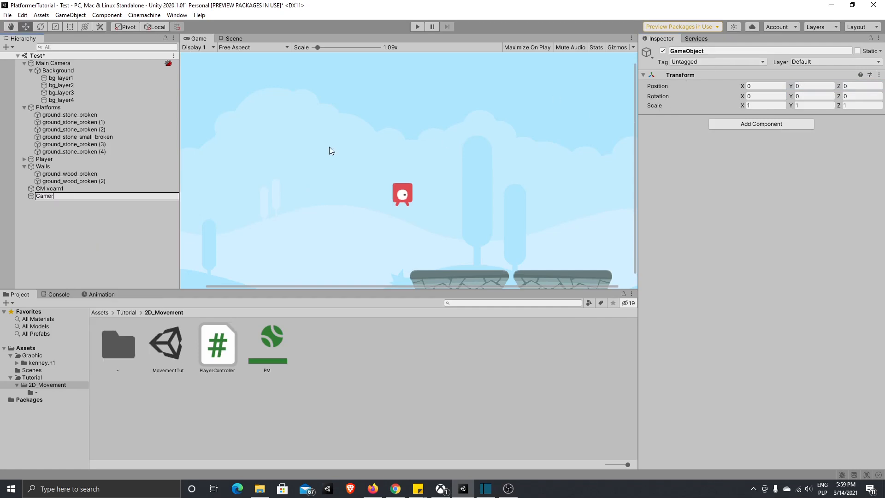
text(aColl)
key(BackSpace)
key(BackSpace)
key(BackSpace)
key(BackSpace)
text(Bo)
key(Return)
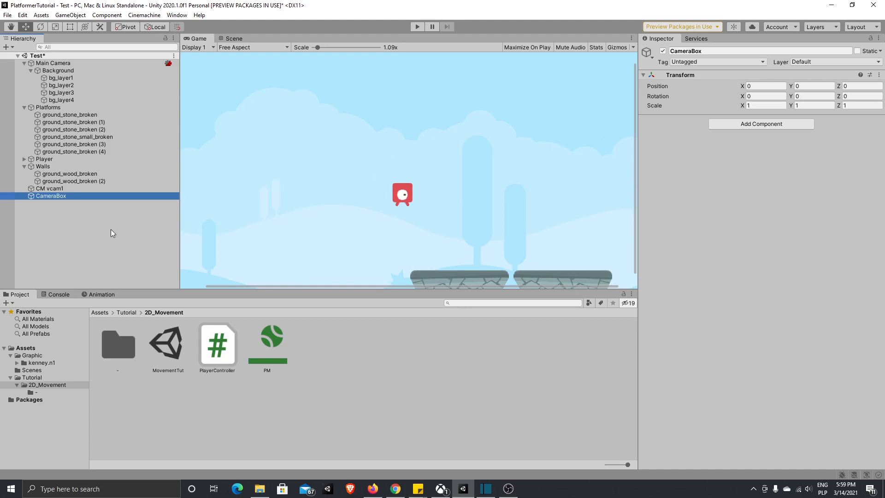
- Add the CinemachineConfiner extension to CM vcam1
click(750, 124)
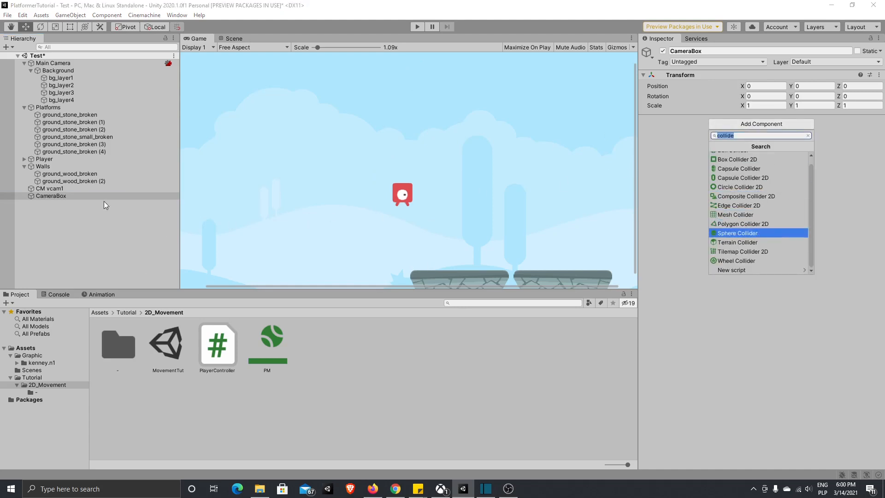
click(105, 180)
click(107, 188)
scroll(759, 345, down, 3)
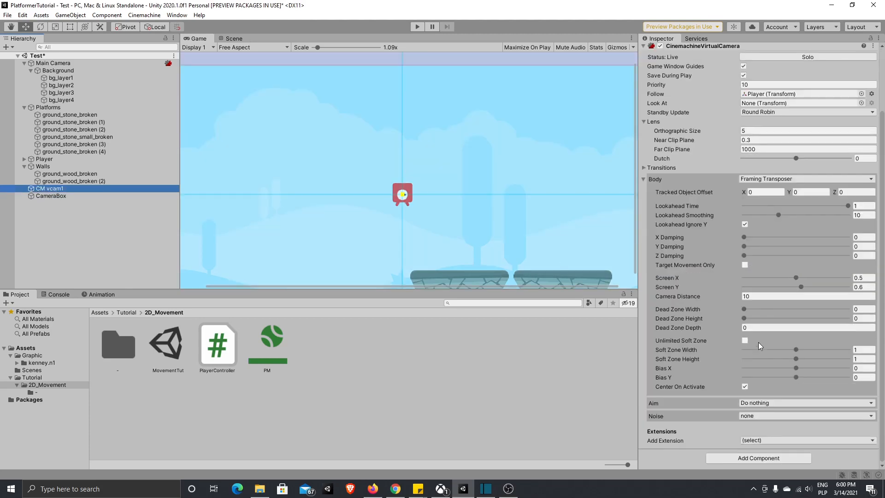
click(828, 440)
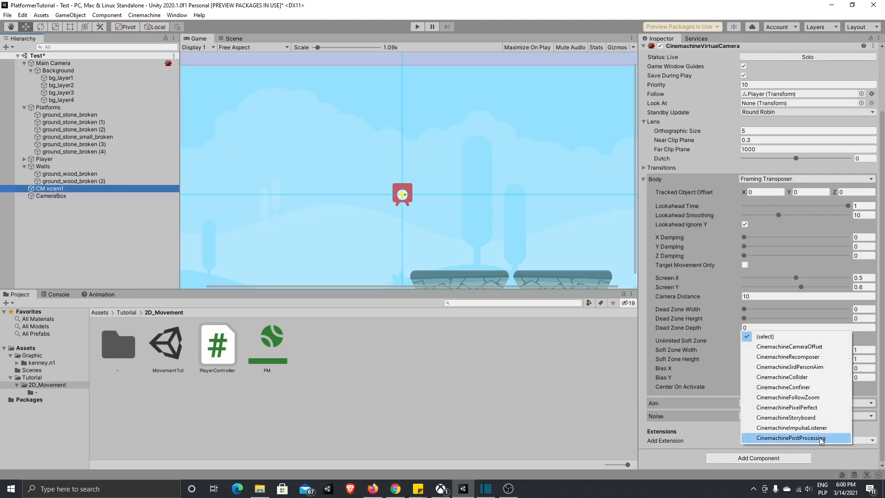
click(829, 387)
scroll(789, 353, down, 3)
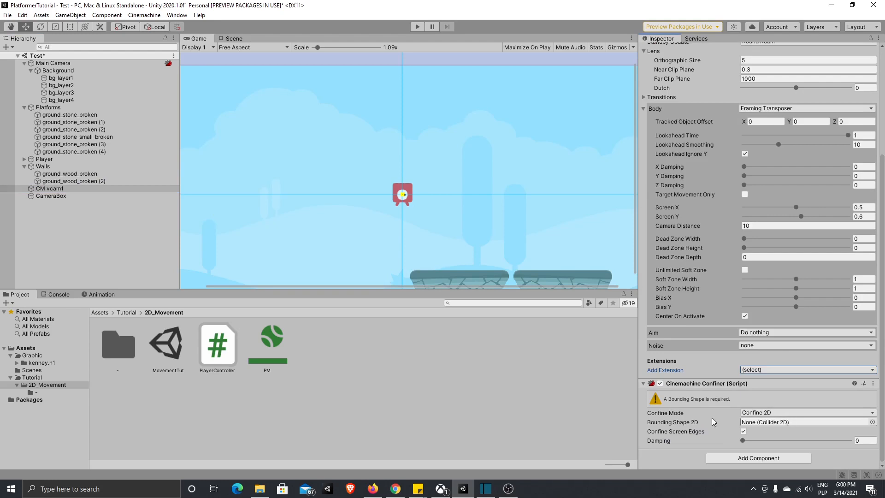
- Add a Polygon Collider 2D component to the CameraBox object
click(73, 196)
click(737, 125)
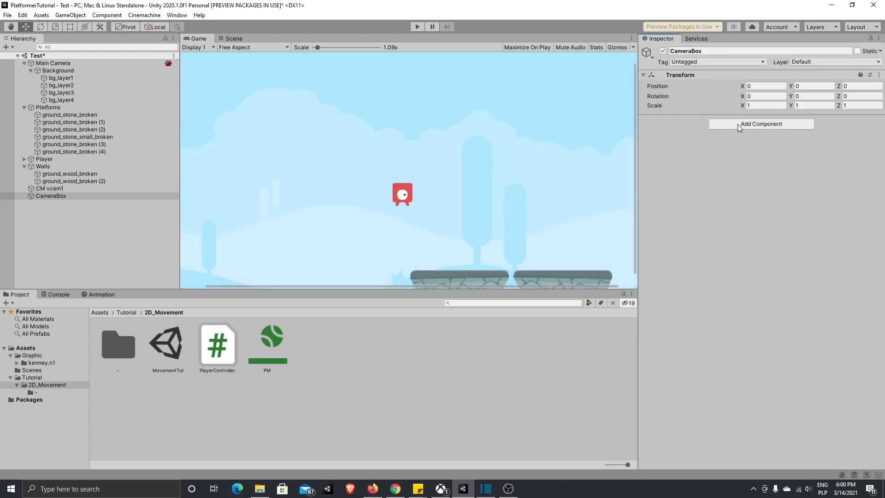
click(737, 124)
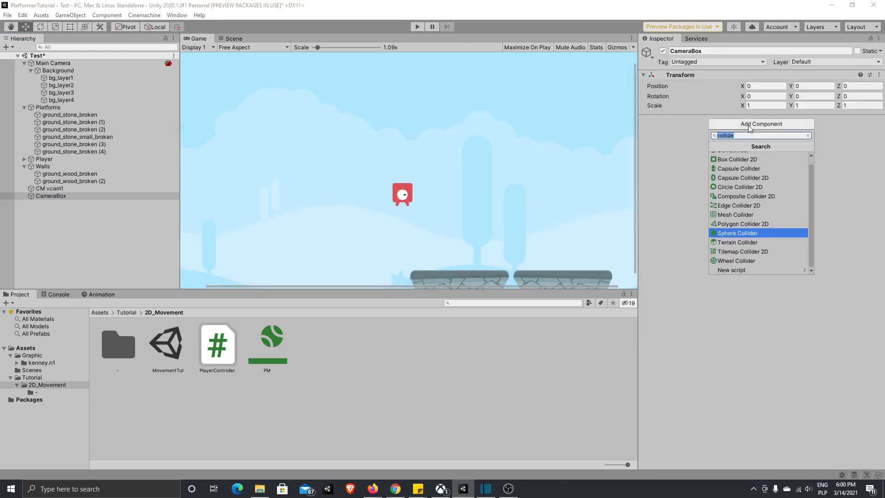
click(790, 224)
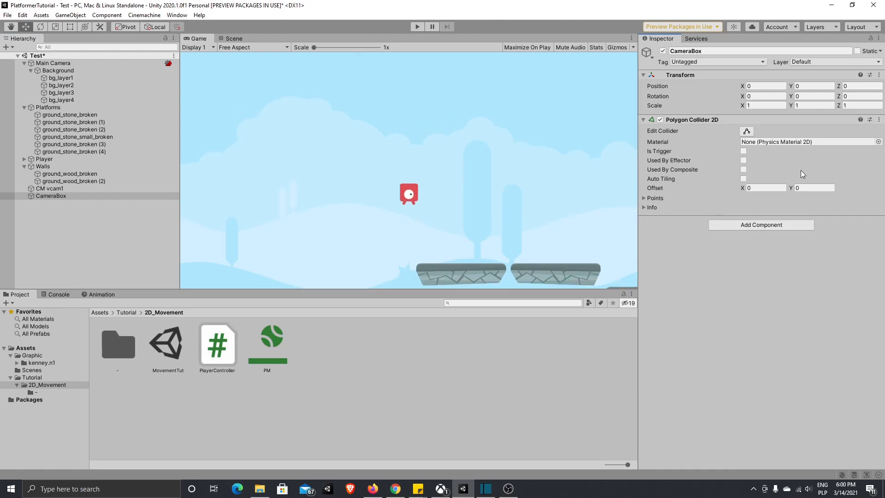
- Edit the CameraBox polygon collider in the Scene view, placing its left-side vertices above and below the player's start area
click(752, 131)
click(230, 39)
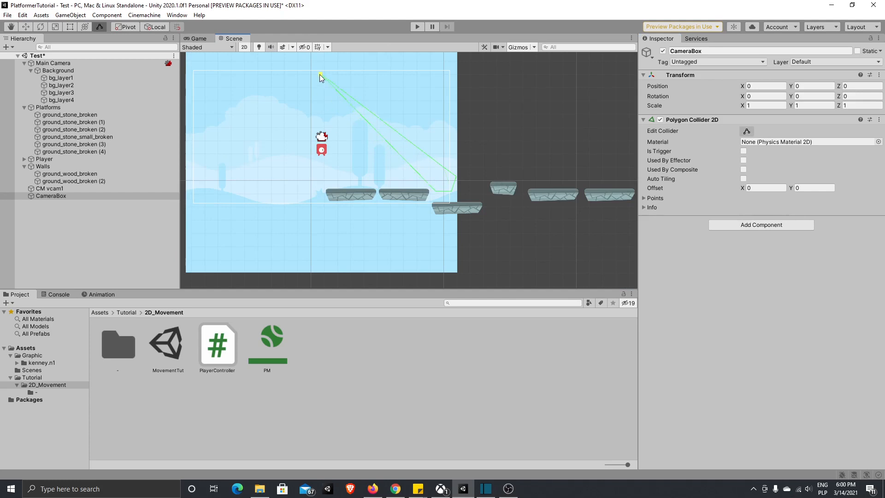
drag(437, 189, 318, 202)
drag(314, 202, 324, 232)
drag(318, 71, 311, 57)
- Extend the CameraBox polygon past the wooden wall at the level's right end and straighten its upper edge into a rough rectangle
drag(457, 177, 604, 227)
middle_drag(610, 221, 441, 221)
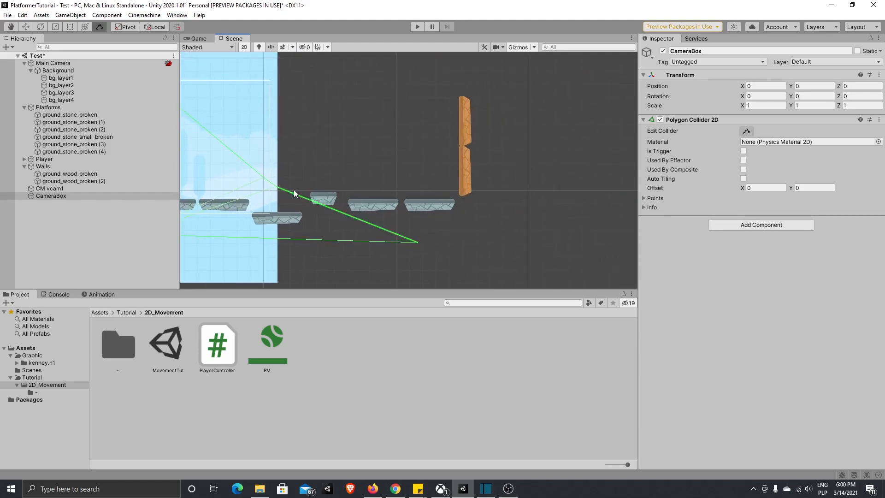
drag(277, 185, 474, 87)
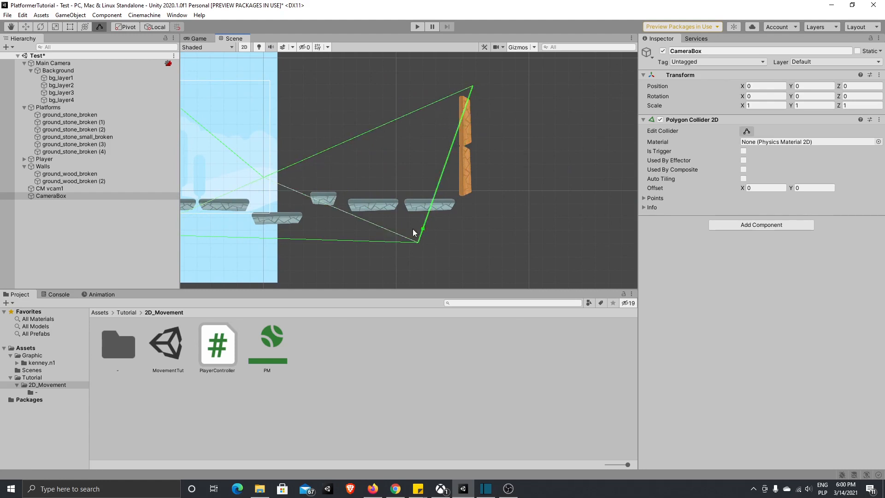
drag(418, 242, 487, 244)
drag(267, 178, 291, 65)
middle_drag(342, 141, 489, 142)
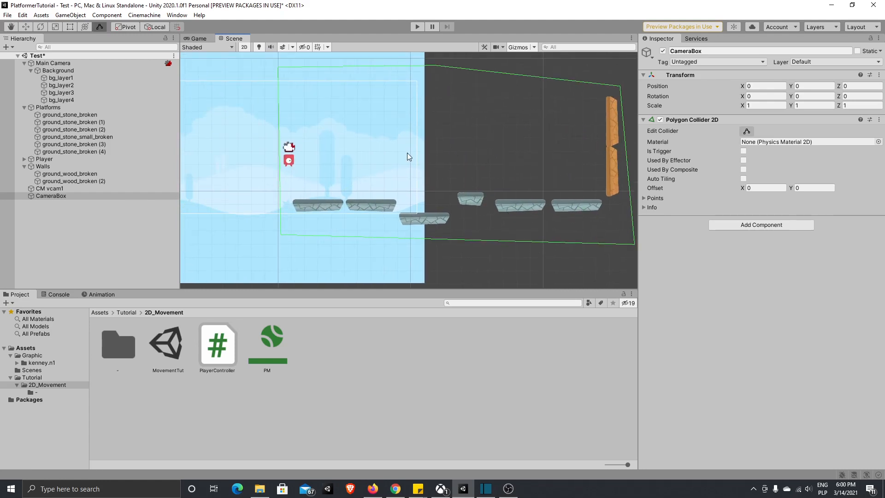
drag(622, 87, 633, 69)
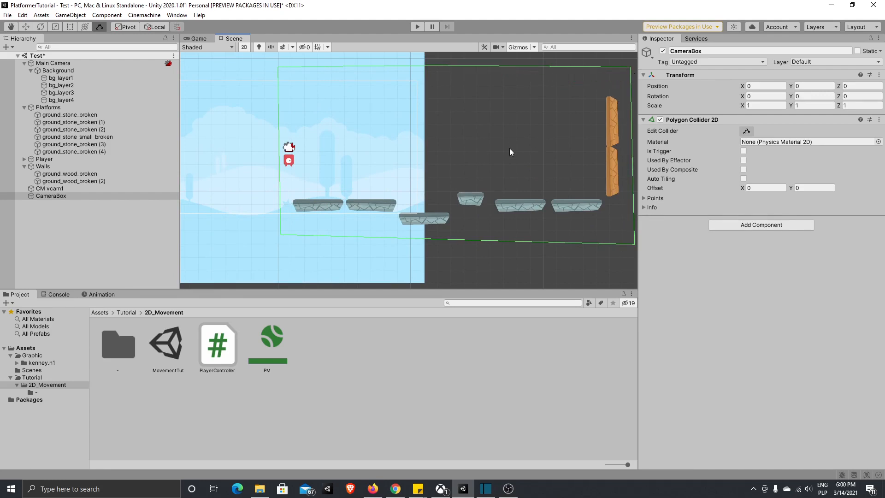
middle_drag(510, 149, 585, 132)
middle_drag(457, 130, 434, 153)
- Assign CameraBox as the Bounding Shape 2D of the Cinemachine Confiner on CM vcam1
click(94, 189)
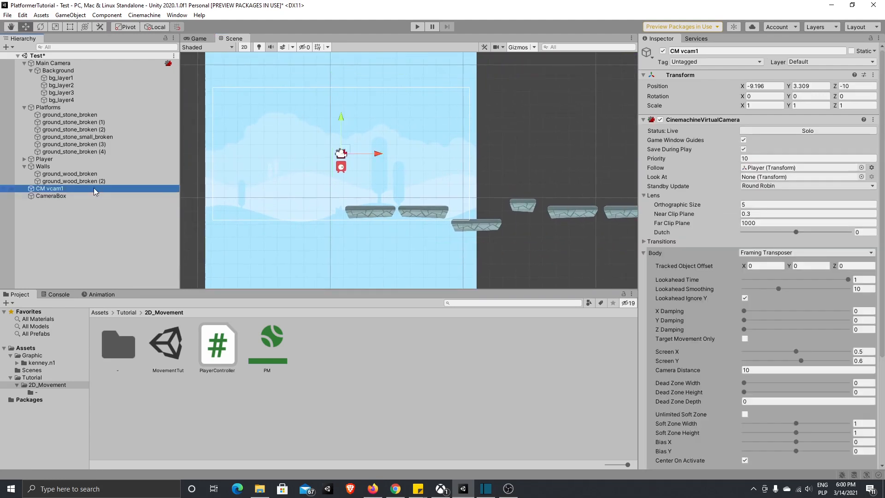
scroll(795, 338, down, 3)
click(69, 196)
drag(69, 196, 767, 424)
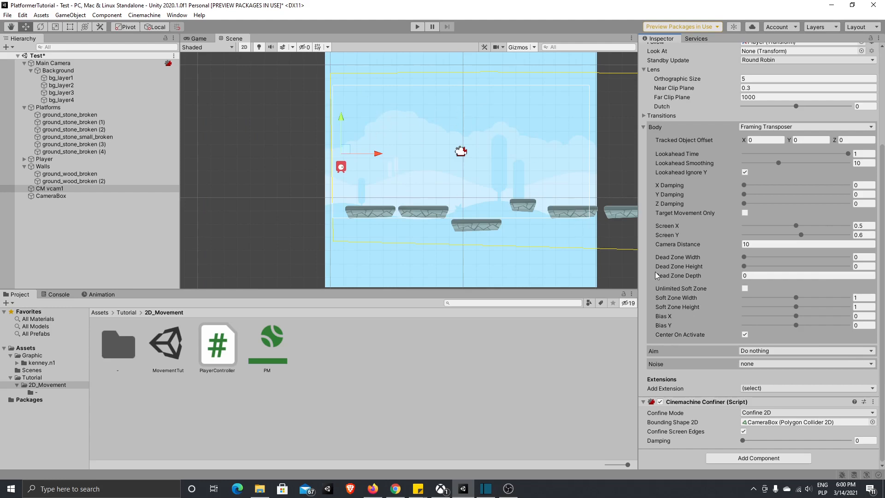
- Enable Is Trigger on the CameraBox polygon collider
click(88, 196)
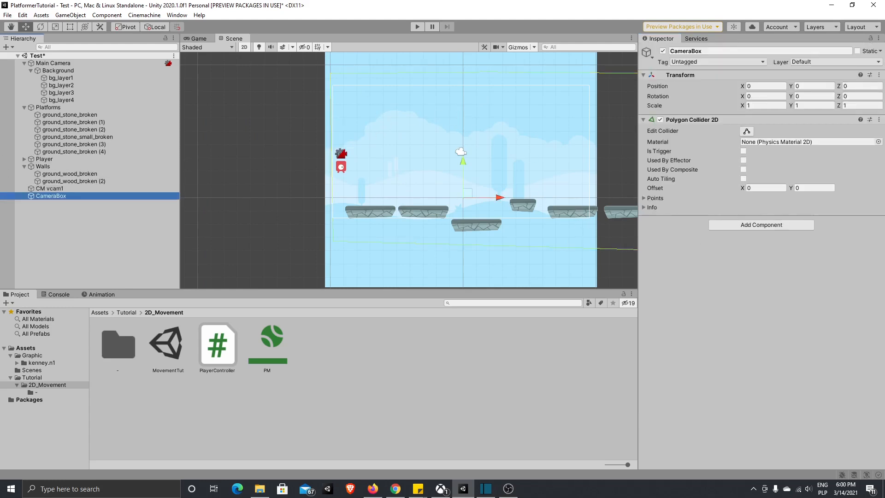
click(743, 151)
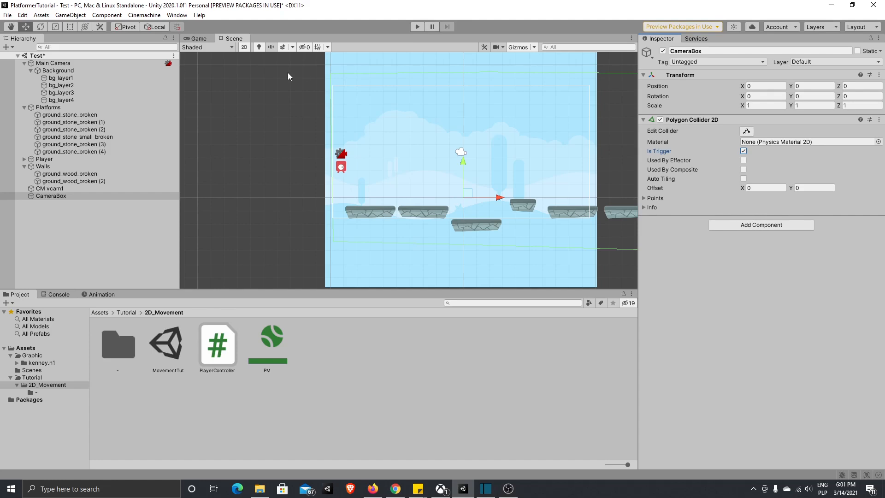
- Run the game and move the player across the platforms toward the wooden wall to check the confined camera
click(419, 27)
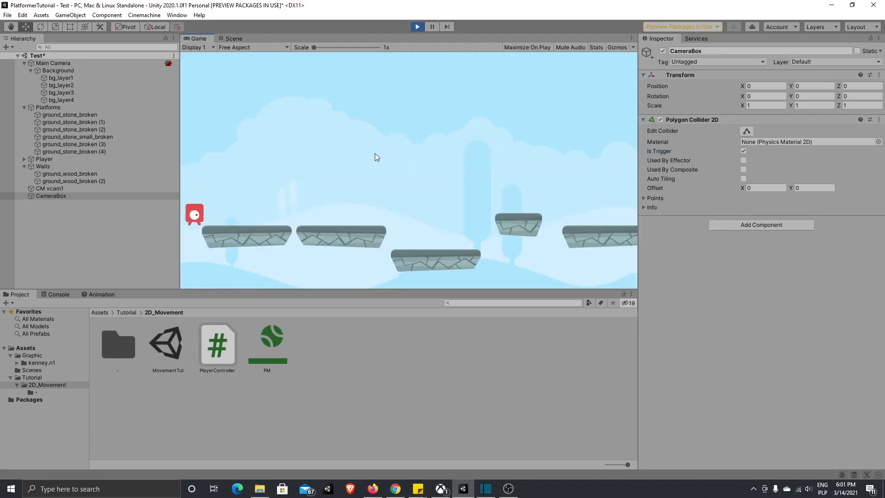
key(Right)
key(space)
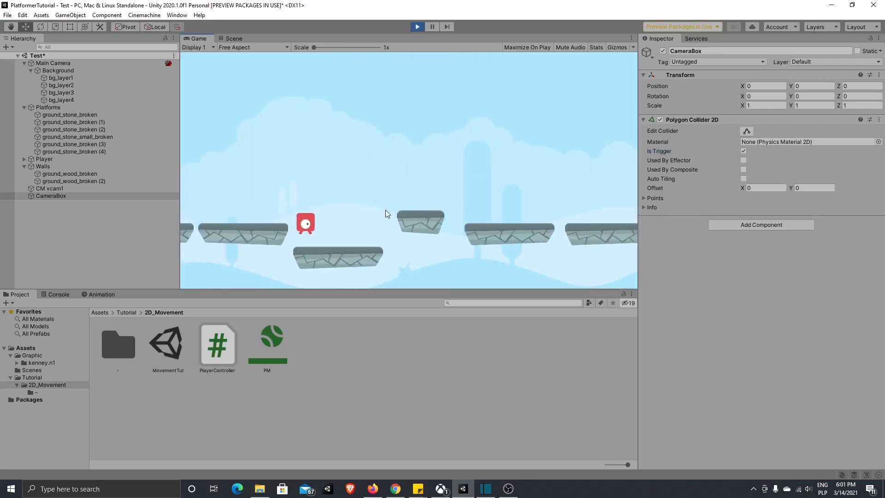
key(Right)
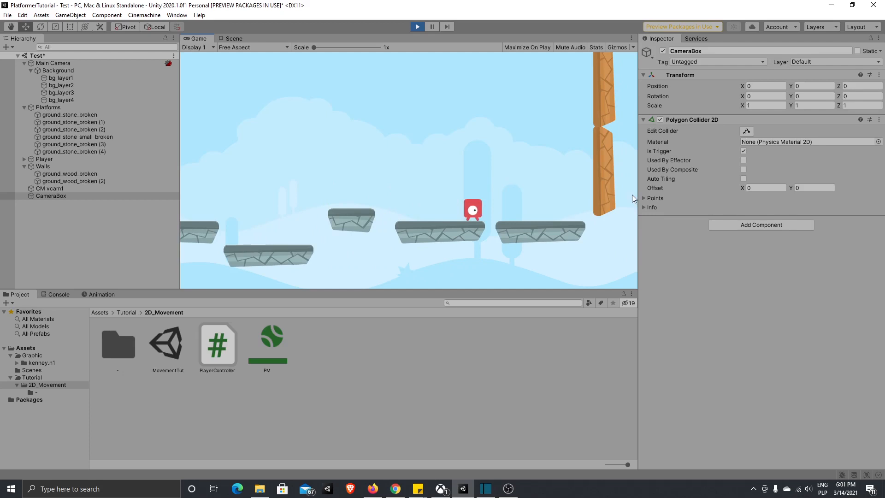
key(Left)
click(233, 39)
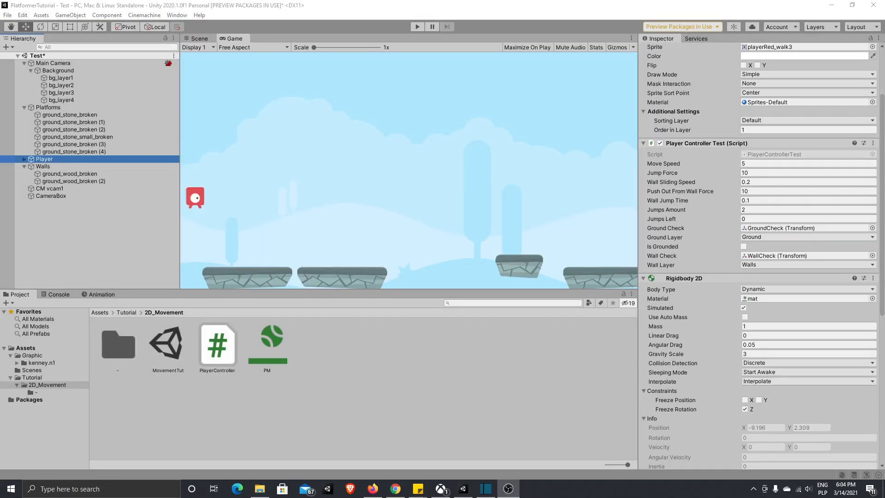
- Run the game again and disable the Cinemachine Confiner on CM vcam1
click(416, 27)
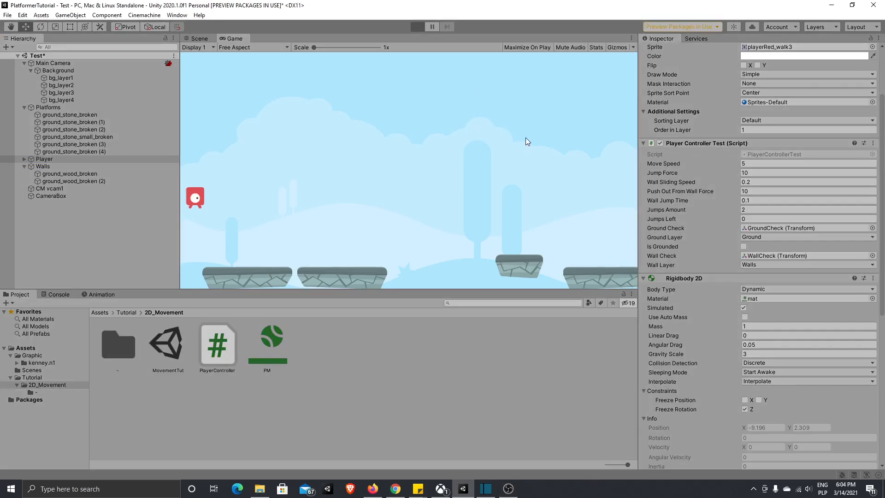
click(80, 189)
scroll(778, 316, down, 1)
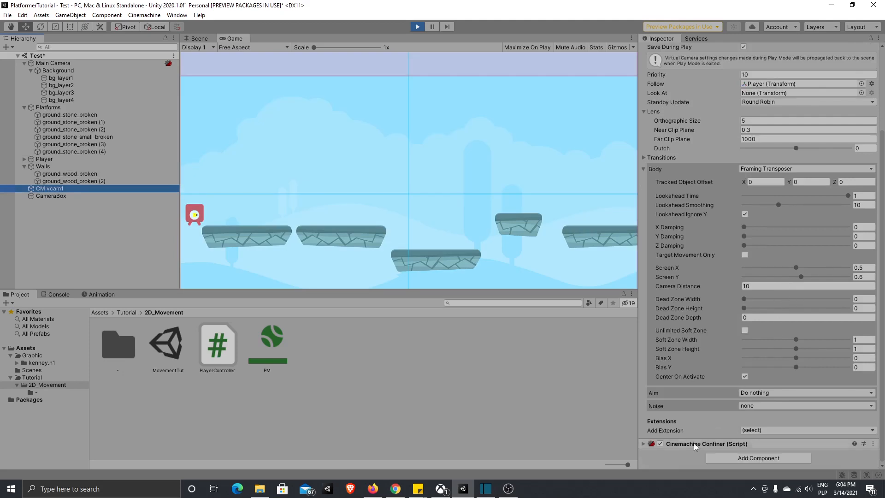
click(660, 444)
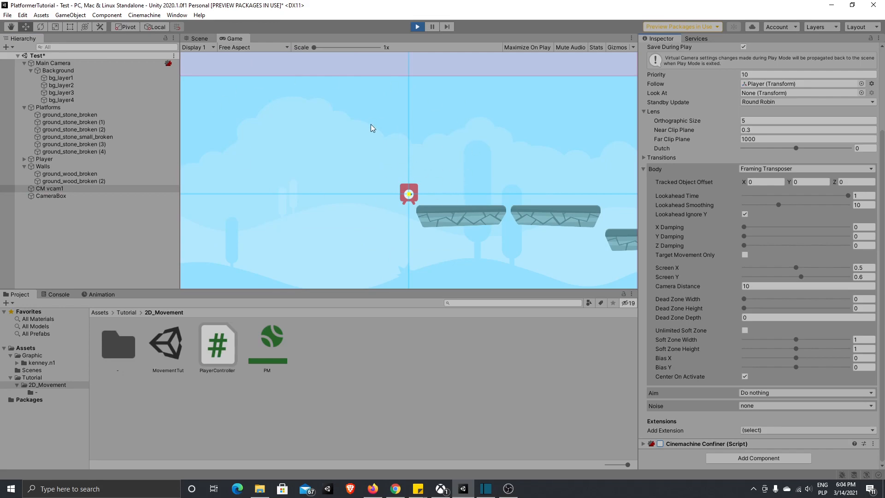
- Examine the camera frame around the level in the Scene view and re-enable the Cinemachine Confiner
click(197, 39)
scroll(404, 221, down, 1)
middle_drag(403, 222, 494, 210)
scroll(434, 210, down, 1)
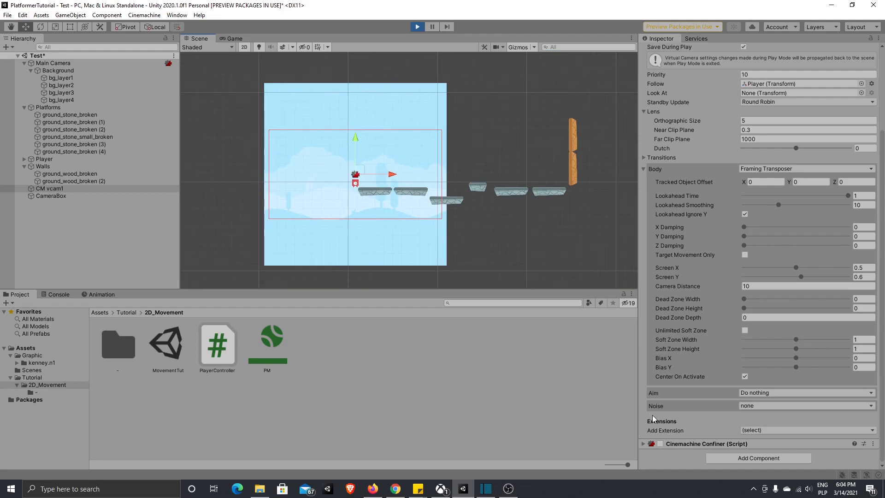
click(661, 444)
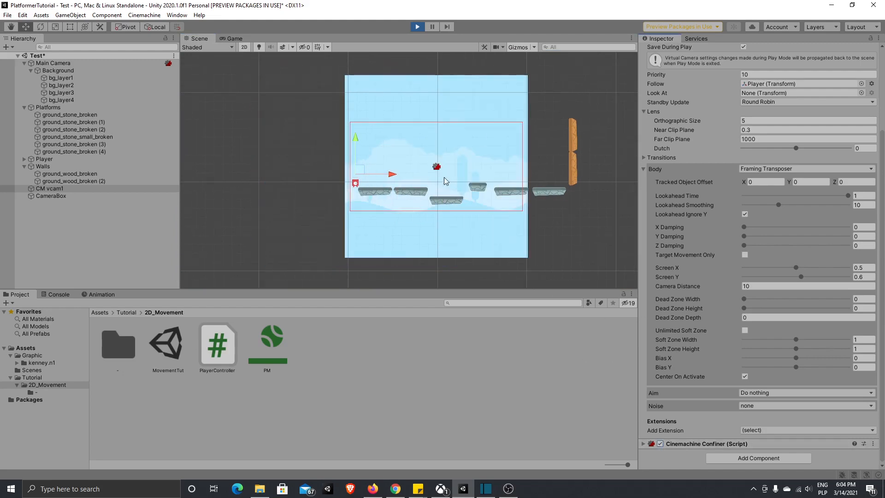
- Play in the Game view, disable the Cinemachine Confiner, and take the player across the platforms to the wooden wall
click(236, 39)
key(d)
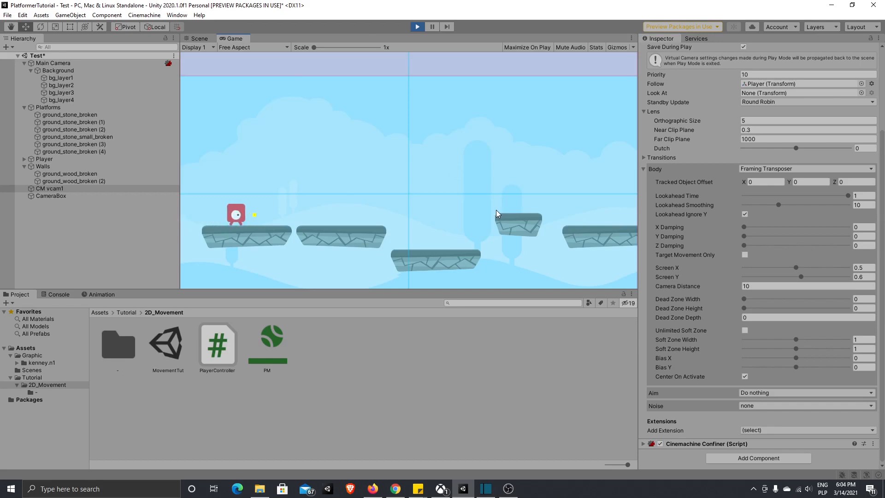
click(660, 444)
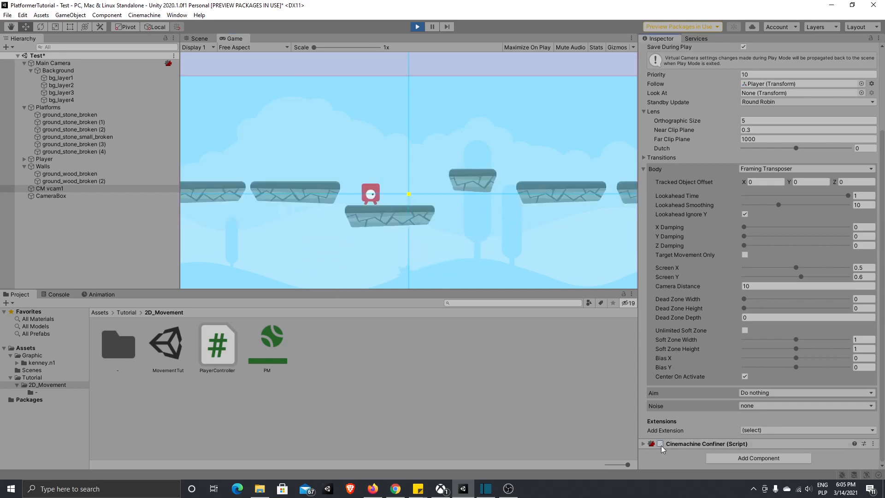
click(553, 148)
key(d)
key(space)
key(space)
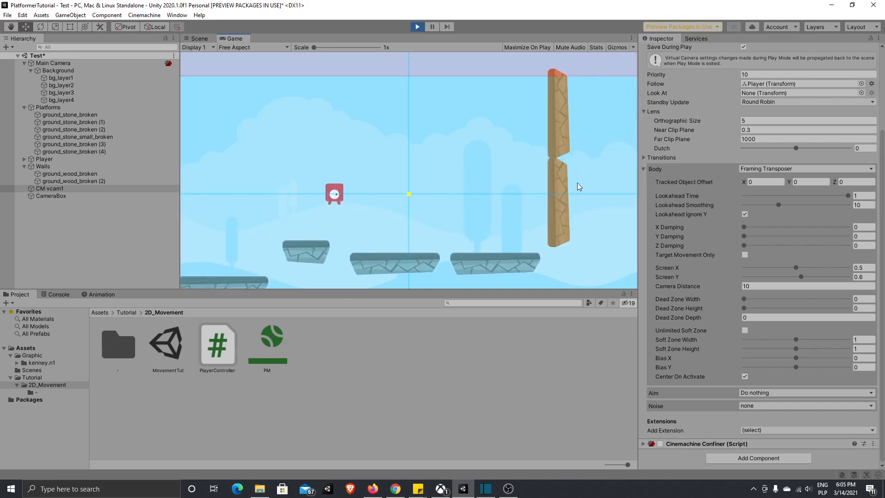
key(a)
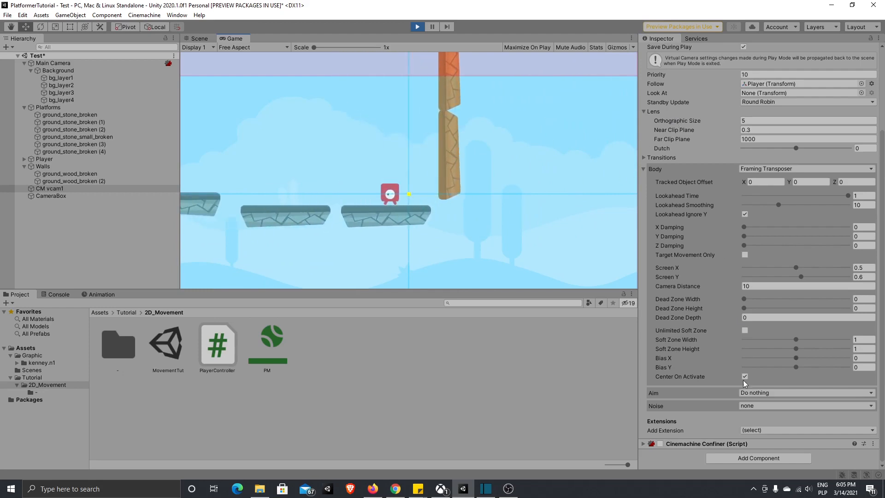
- Re-enable the Cinemachine Confiner and move and jump the player around the platforms near the wooden wall
click(660, 444)
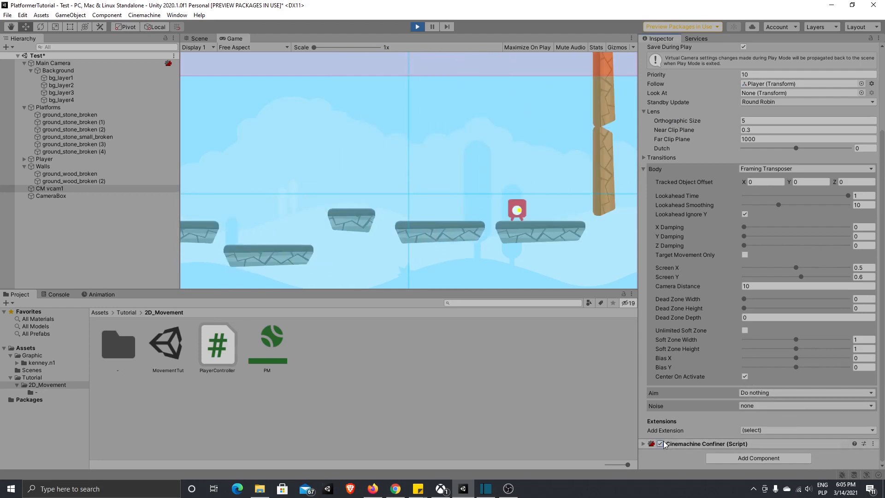
click(549, 214)
key(a)
key(d)
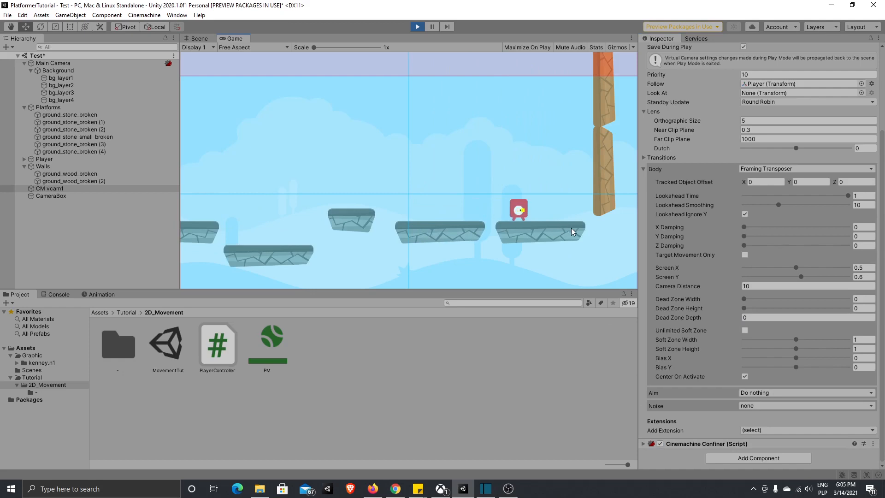
key(space)
key(a)
key(space)
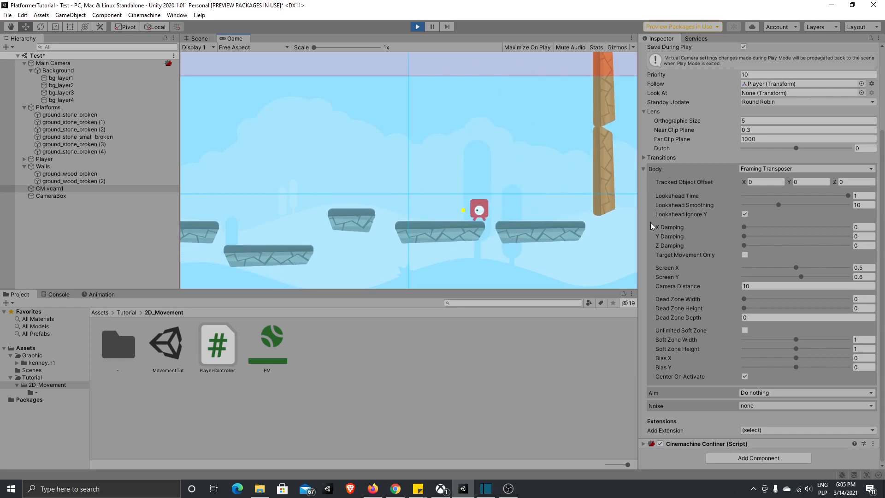